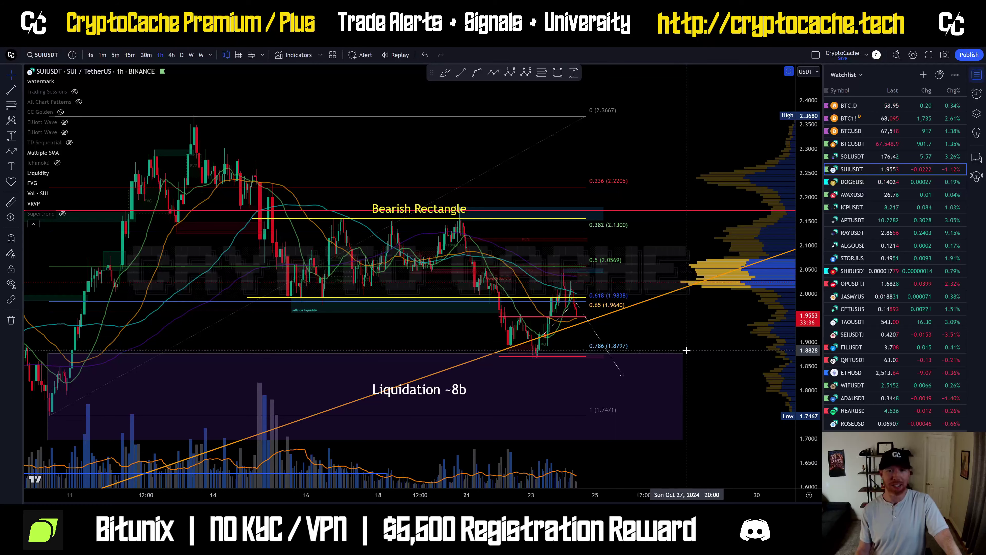
Step: Examine SUIUSDT's recent hourly price action around the Bearish Rectangle's lower line and the 0.618 and 0.65 retracement levels
{"action": "mouse_move", "coordinate": [700, 341]}
{"action": "left_mouse_down"}
{"action": "mouse_move", "coordinate": [711, 359]}
{"action": "mouse_move", "coordinate": [704, 352]}
{"action": "left_mouse_up"}
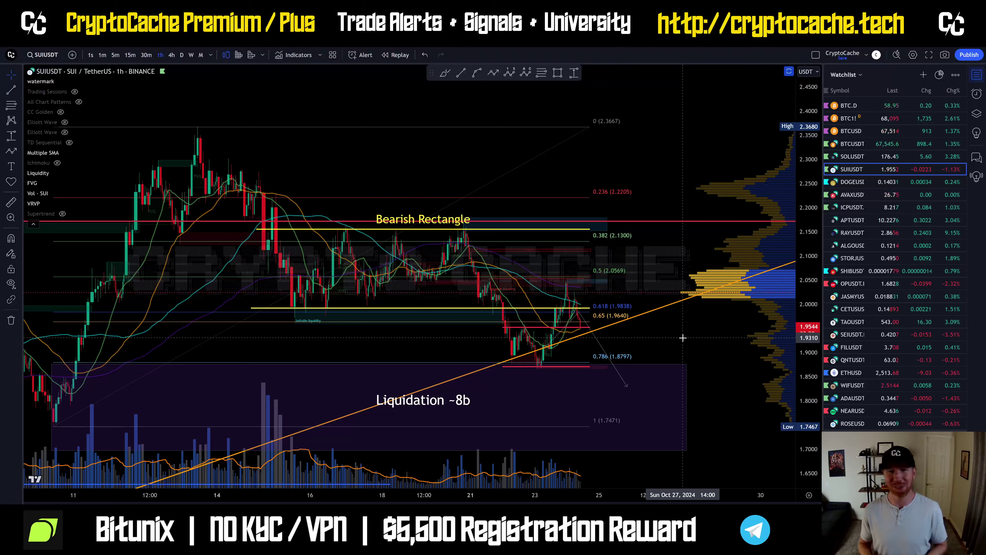
{"action": "left_click_drag", "start_coordinate": [702, 348], "coordinate": [662, 363]}
{"action": "scroll", "coordinate": [707, 353], "scroll_direction": "down", "scroll_amount": 3}
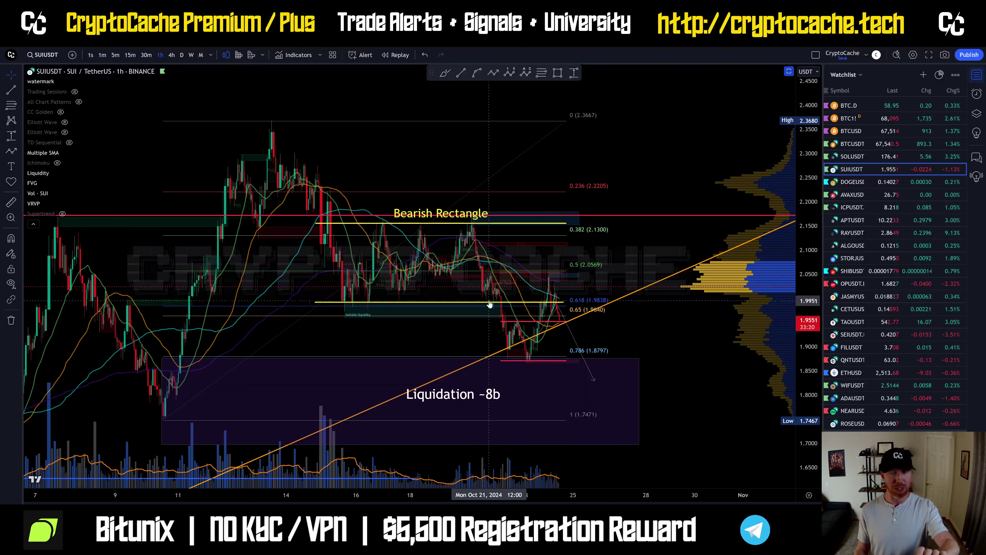
{"action": "left_click", "coordinate": [528, 303]}
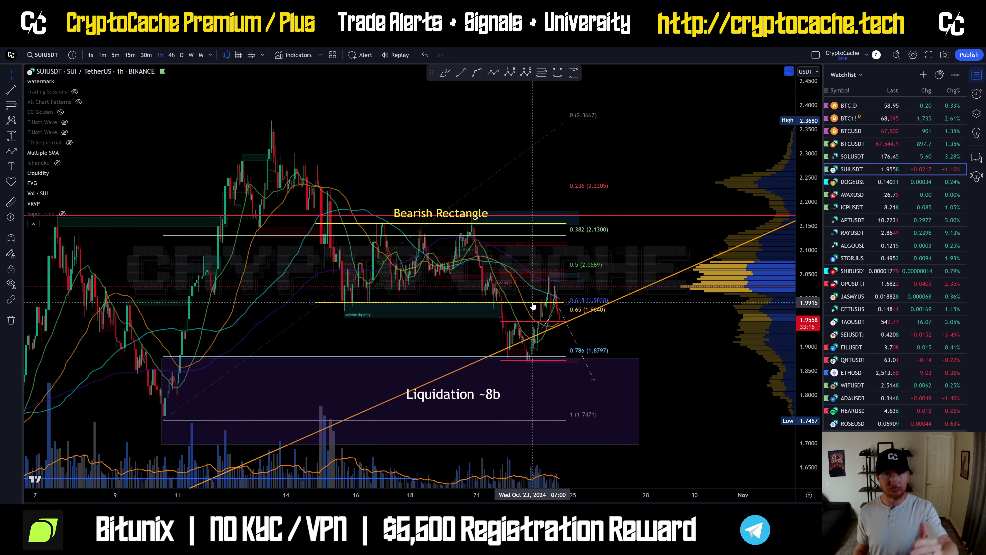
{"action": "left_click", "coordinate": [536, 321]}
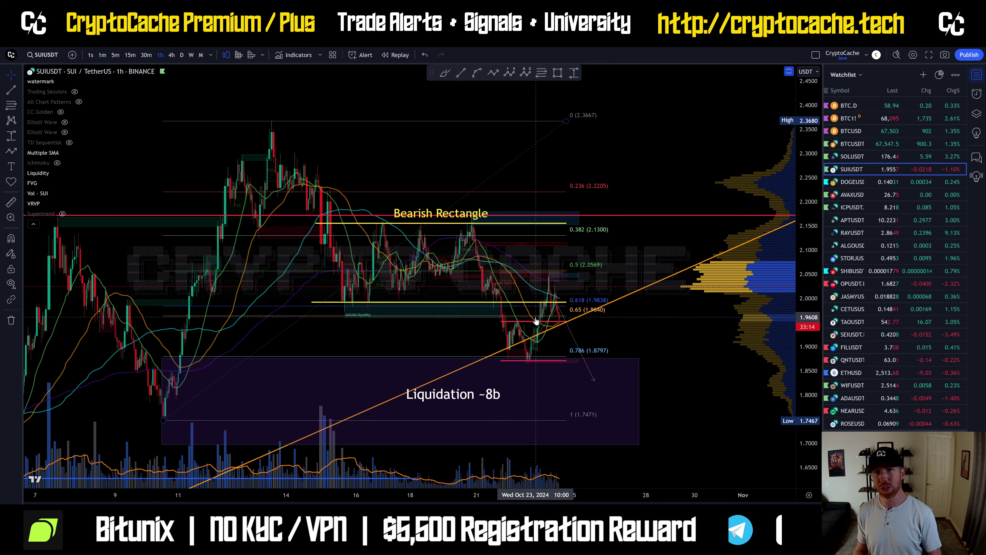
{"action": "left_click", "coordinate": [561, 304]}
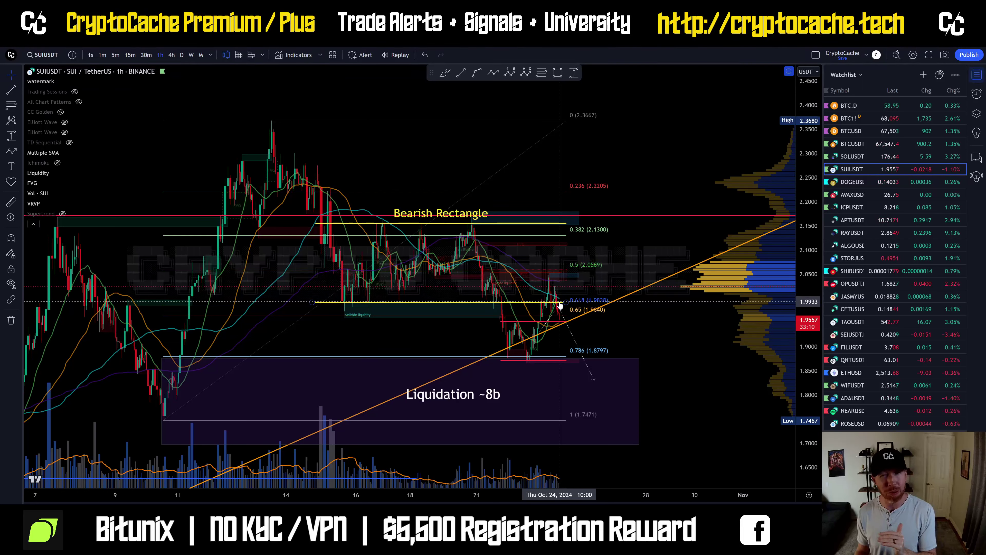
{"action": "left_click", "coordinate": [556, 311]}
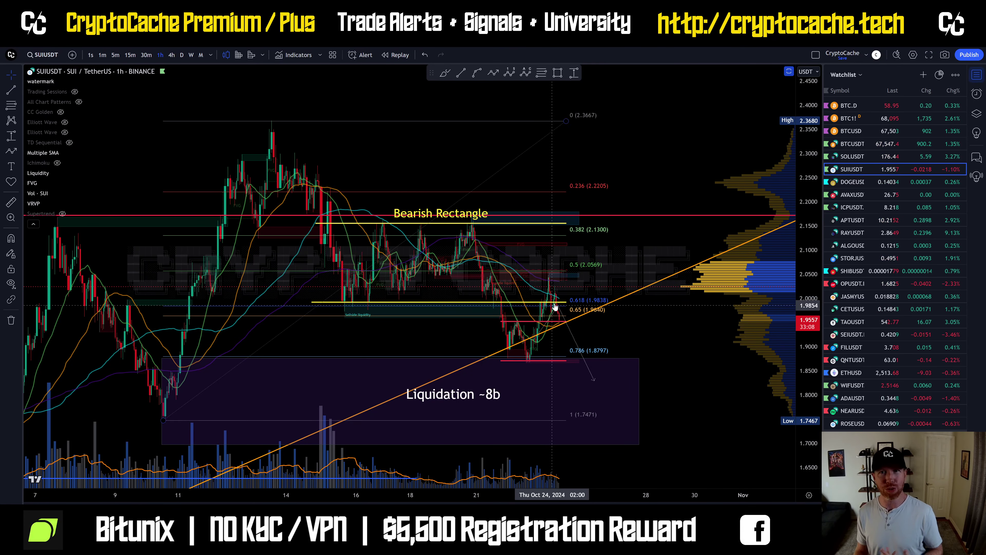
{"action": "scroll", "coordinate": [566, 317], "scroll_direction": "up", "scroll_amount": 3}
{"action": "scroll", "coordinate": [570, 318], "scroll_direction": "up", "scroll_amount": 5}
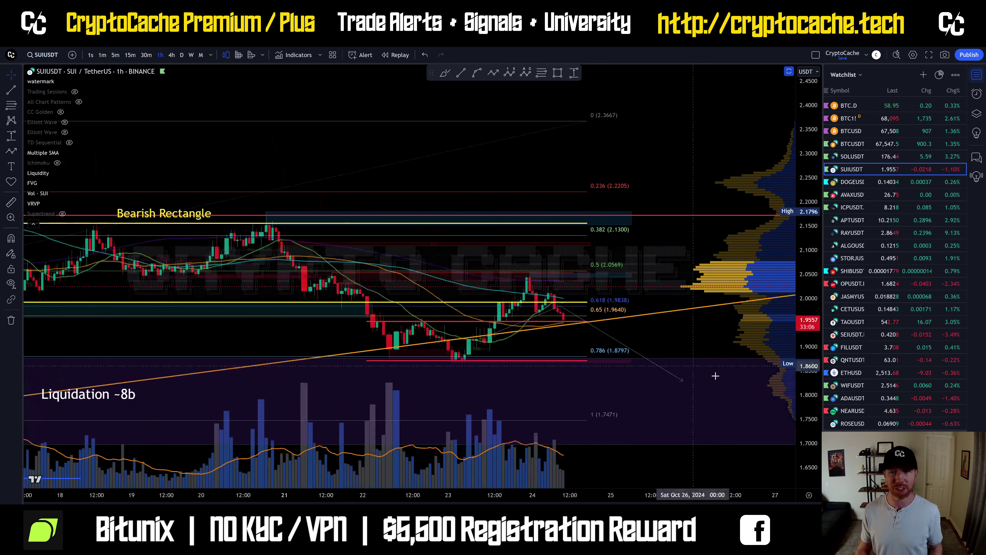
{"action": "left_click_drag", "start_coordinate": [676, 386], "coordinate": [643, 346]}
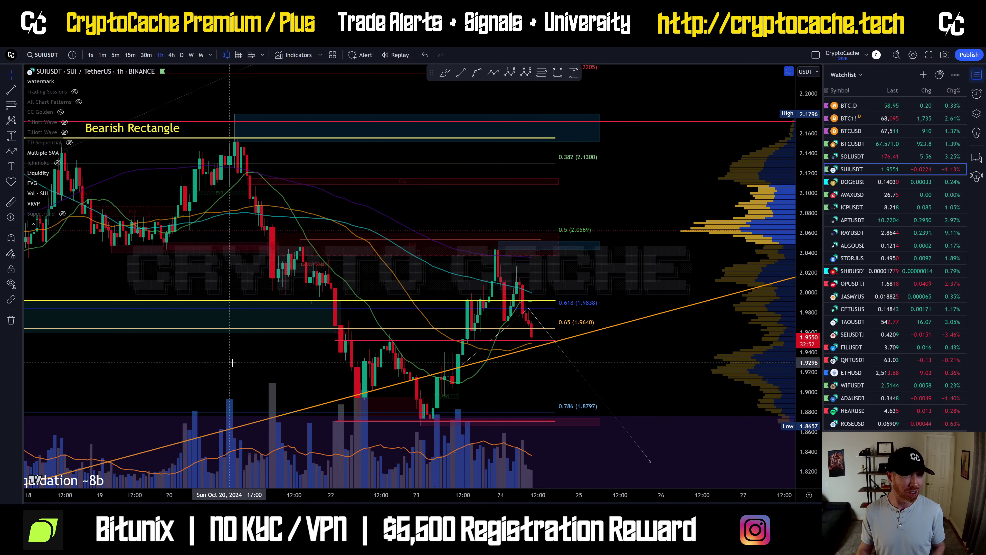
Step: Switch to the Hyblock Capital dashboard and reload it to refresh the SUI liquidation heatmaps
{"action": "key", "text": "ctrl+Tab"}
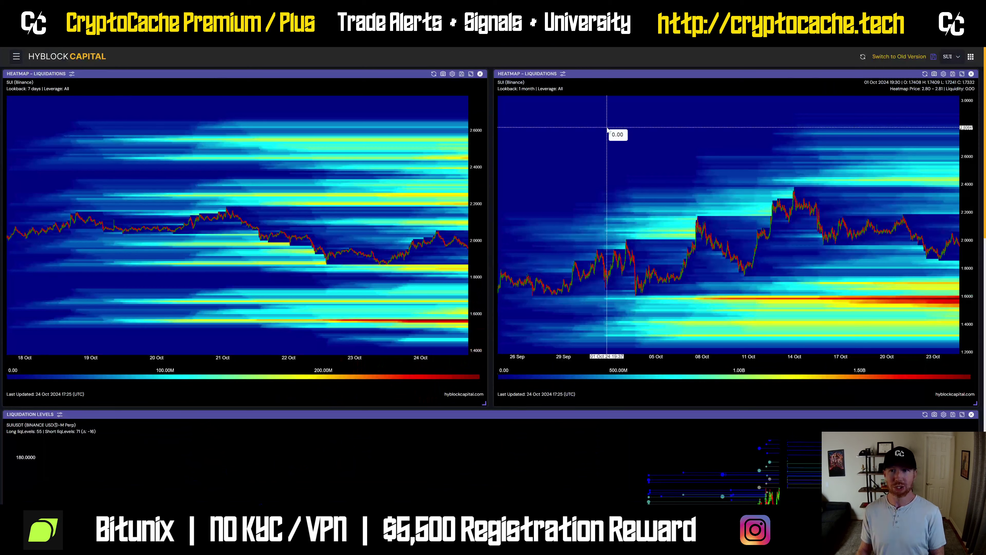
{"action": "right_click", "coordinate": [491, 154]}
{"action": "left_click", "coordinate": [504, 186]}
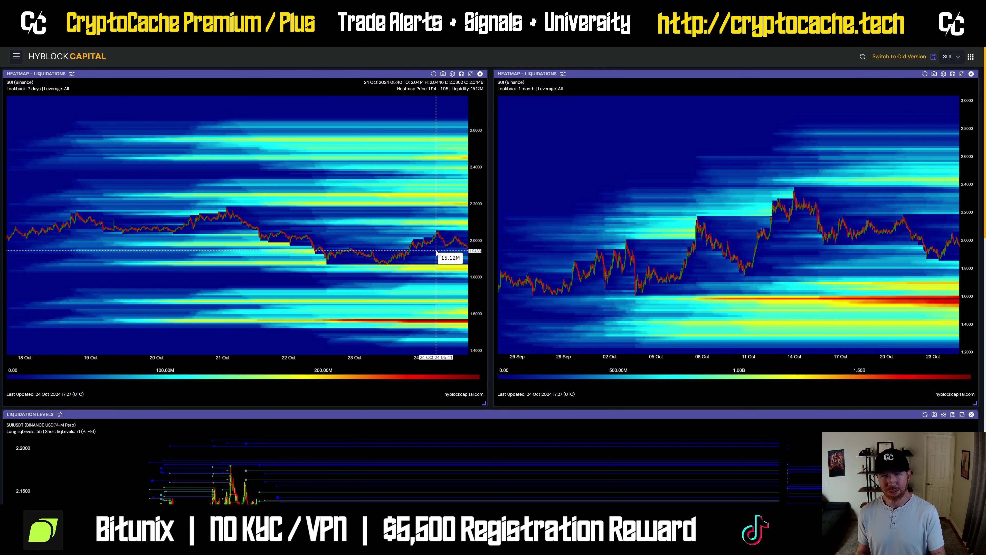
Step: Examine the liquidity bands above and below current price in the 7-day and 1-month SUI liquidation heatmaps
{"action": "scroll", "coordinate": [436, 253], "scroll_direction": "up", "scroll_amount": 5}
{"action": "scroll", "coordinate": [387, 248], "scroll_direction": "up", "scroll_amount": 5}
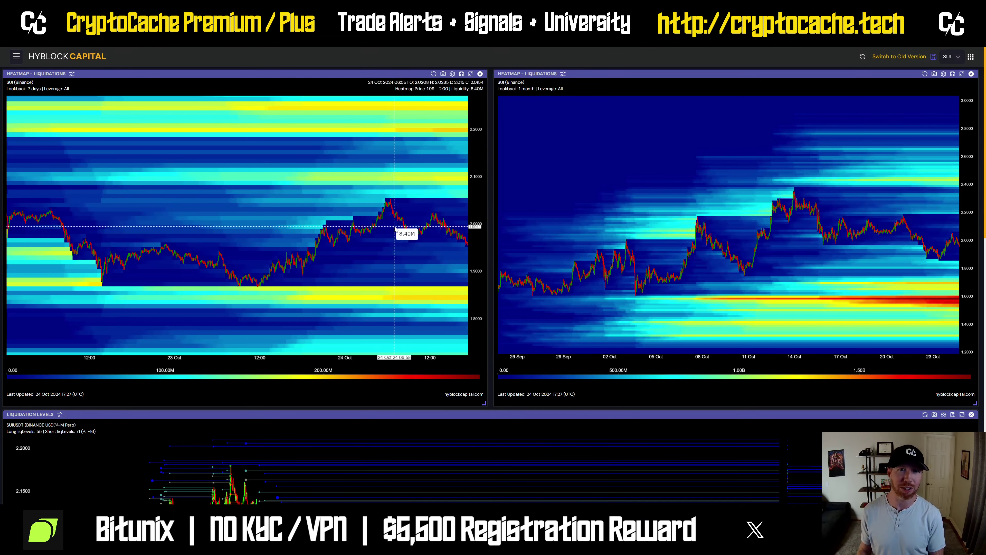
{"action": "scroll", "coordinate": [407, 241], "scroll_direction": "up", "scroll_amount": 2}
{"action": "scroll", "coordinate": [407, 241], "scroll_direction": "up", "scroll_amount": 3}
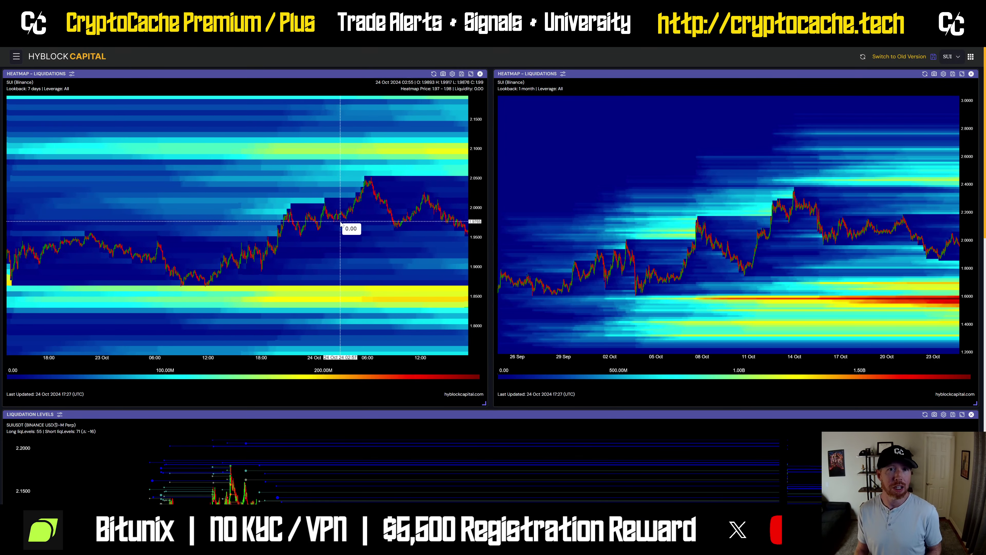
{"action": "left_click_drag", "start_coordinate": [375, 221], "coordinate": [327, 224]}
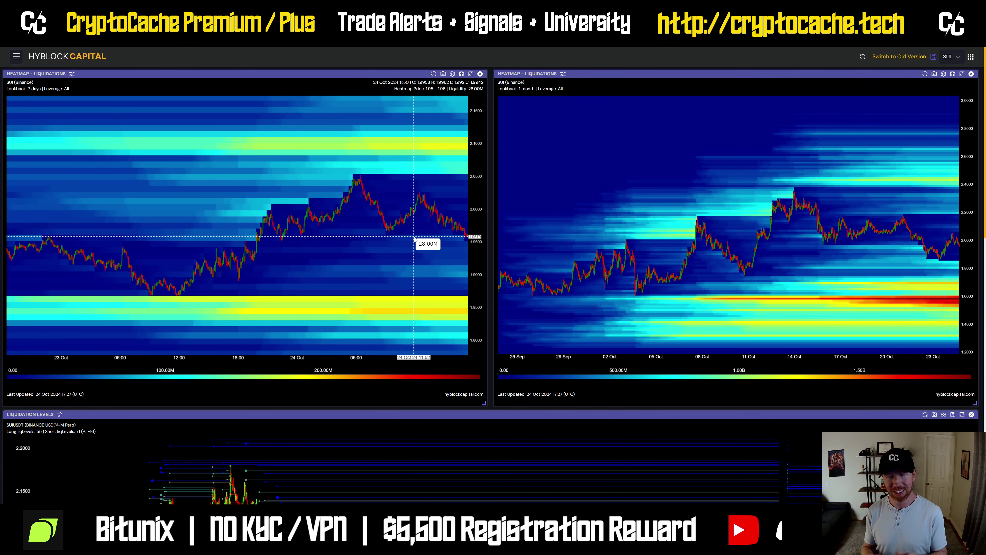
{"action": "left_click_drag", "start_coordinate": [369, 232], "coordinate": [370, 227]}
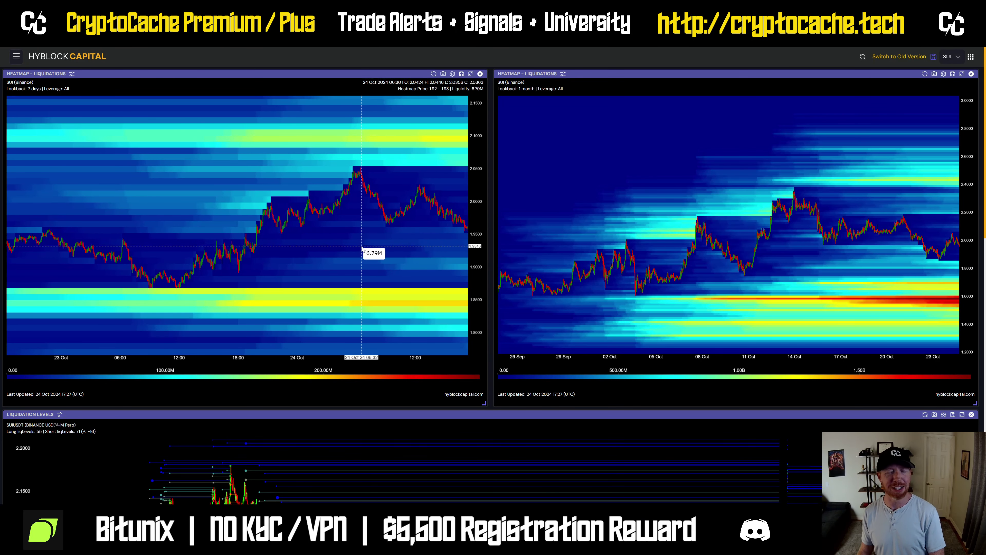
{"action": "scroll", "coordinate": [426, 227], "scroll_direction": "up", "scroll_amount": 1}
{"action": "left_click_drag", "start_coordinate": [404, 223], "coordinate": [399, 230]}
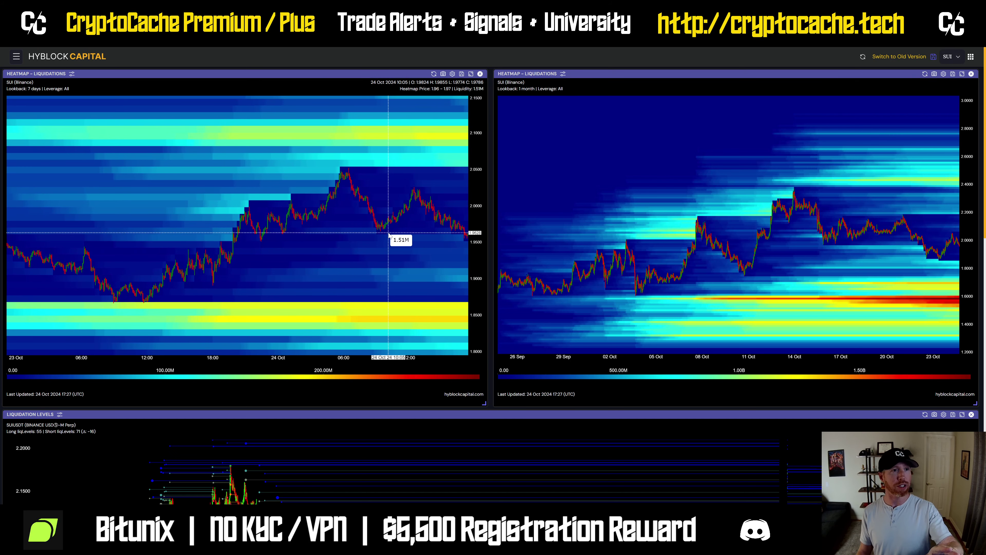
{"action": "scroll", "coordinate": [392, 242], "scroll_direction": "down", "scroll_amount": 3}
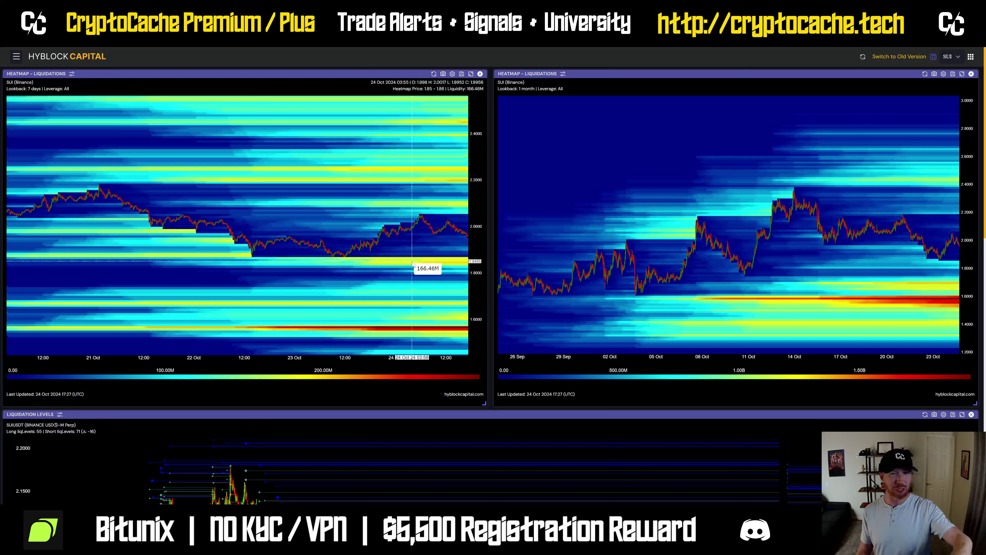
{"action": "left_click_drag", "start_coordinate": [414, 261], "coordinate": [379, 245]}
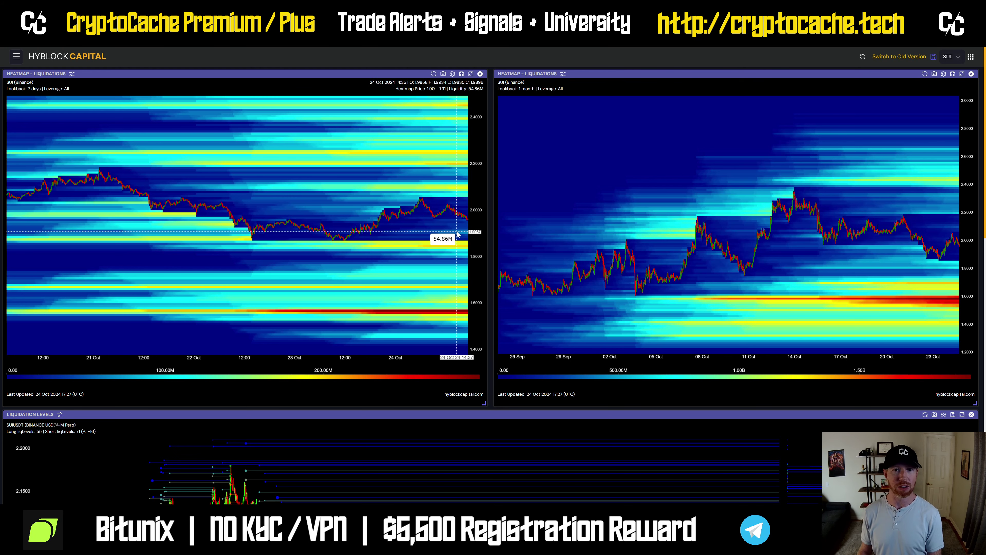
{"action": "scroll", "coordinate": [457, 232], "scroll_direction": "up", "scroll_amount": 3}
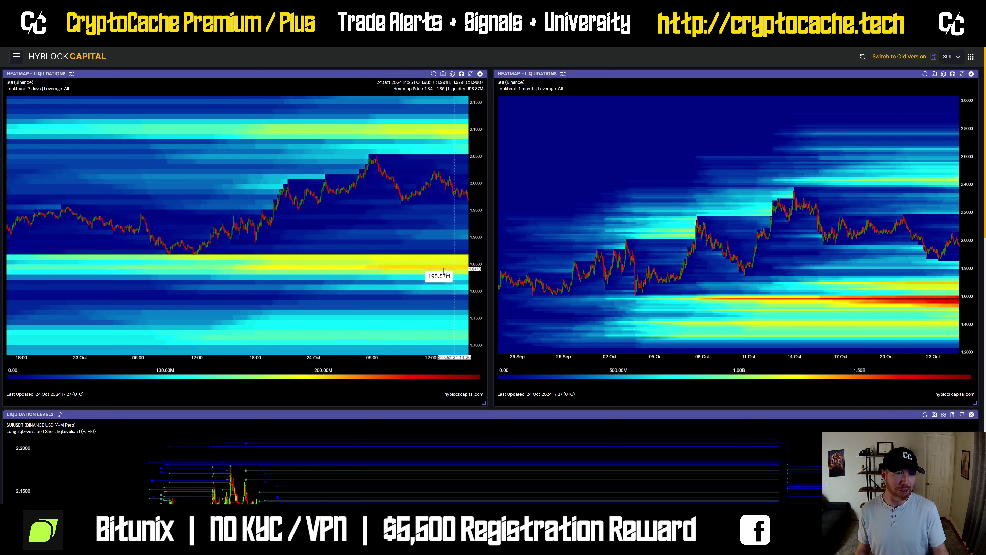
{"action": "scroll", "coordinate": [375, 246], "scroll_direction": "down", "scroll_amount": 3}
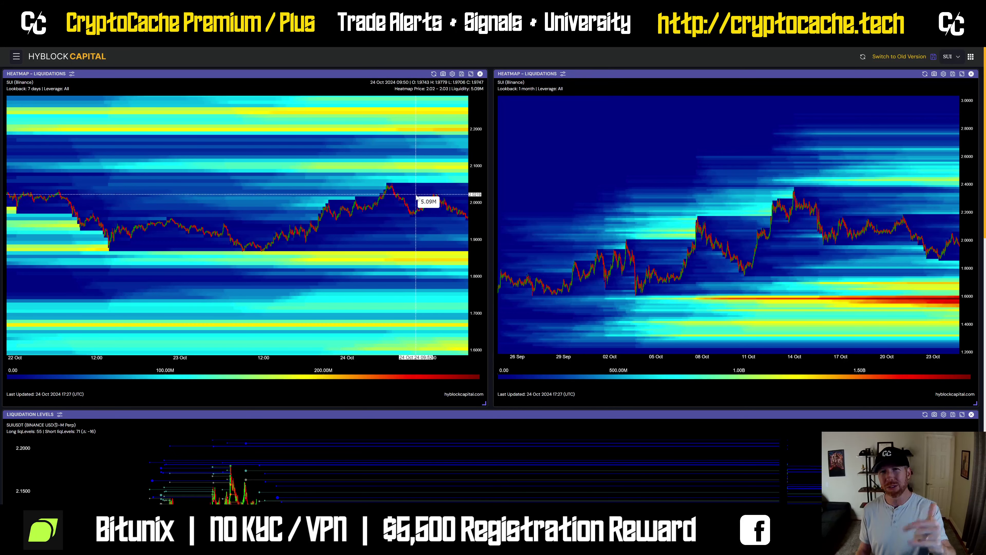
{"action": "scroll", "coordinate": [914, 266], "scroll_direction": "up", "scroll_amount": 5}
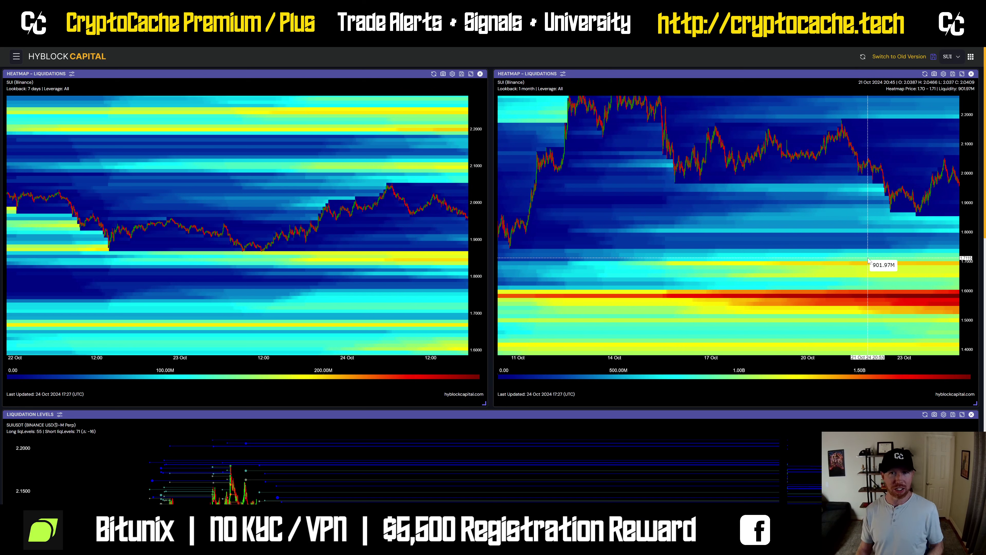
{"action": "left_click_drag", "start_coordinate": [894, 276], "coordinate": [852, 272]}
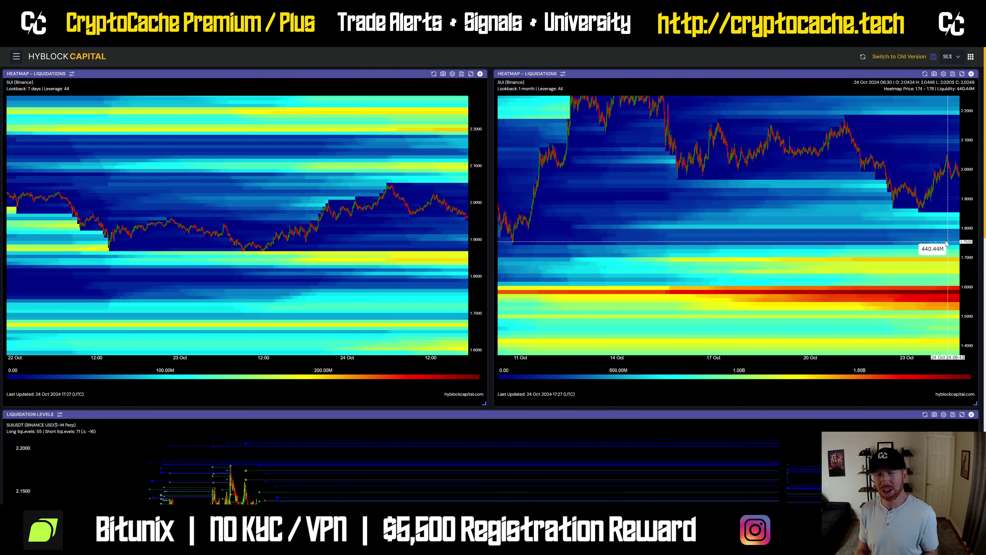
Step: Review the SUI liquidation levels with their delta and the 7-day open interest heatmap
{"action": "scroll", "coordinate": [947, 241], "scroll_direction": "down", "scroll_amount": 10}
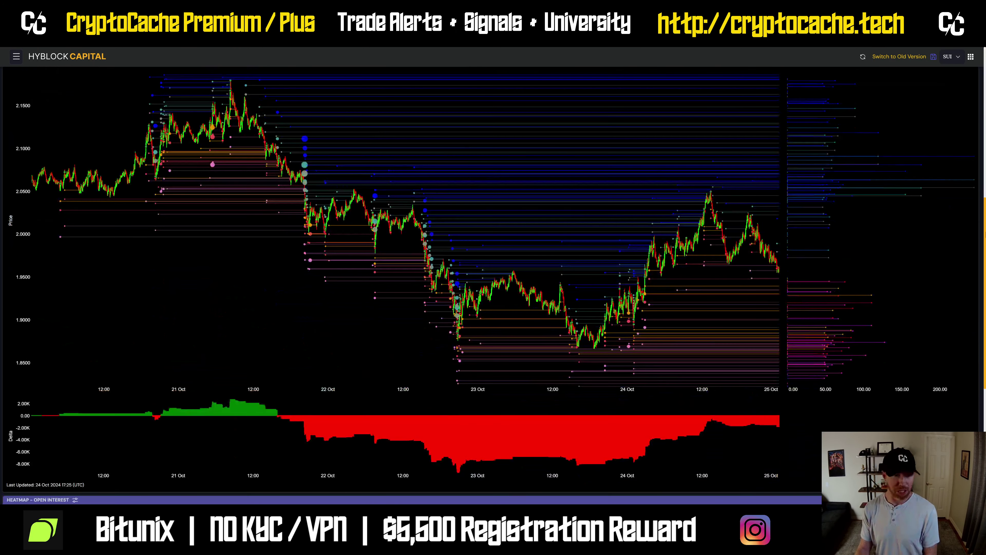
{"action": "scroll", "coordinate": [985, 236], "scroll_direction": "down", "scroll_amount": 2}
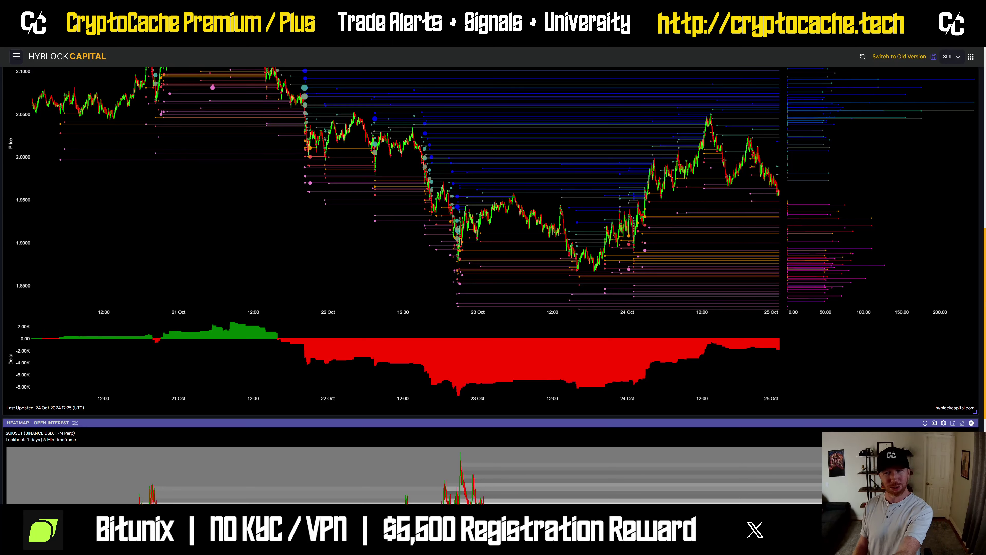
{"action": "scroll", "coordinate": [976, 311], "scroll_direction": "down", "scroll_amount": 7}
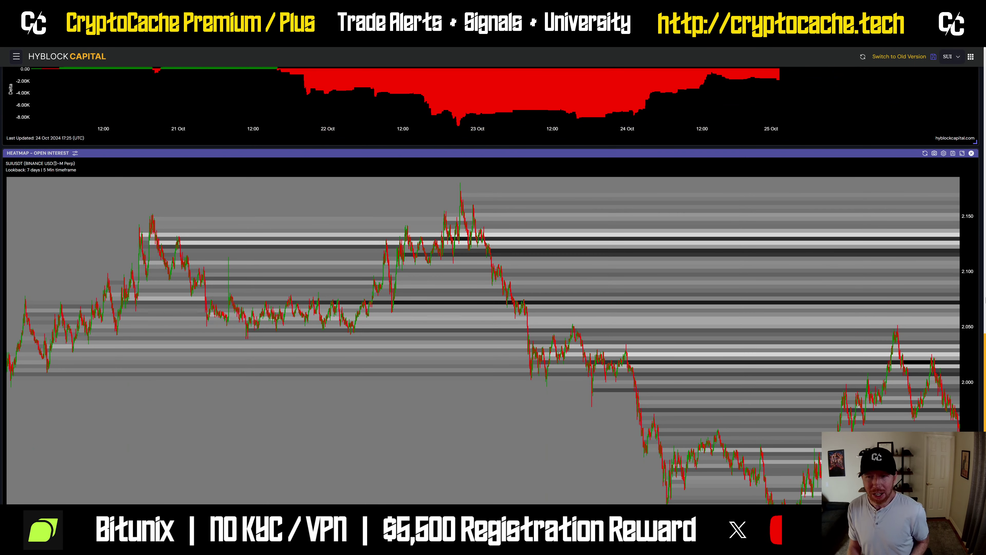
{"action": "scroll", "coordinate": [984, 307], "scroll_direction": "down", "scroll_amount": 1}
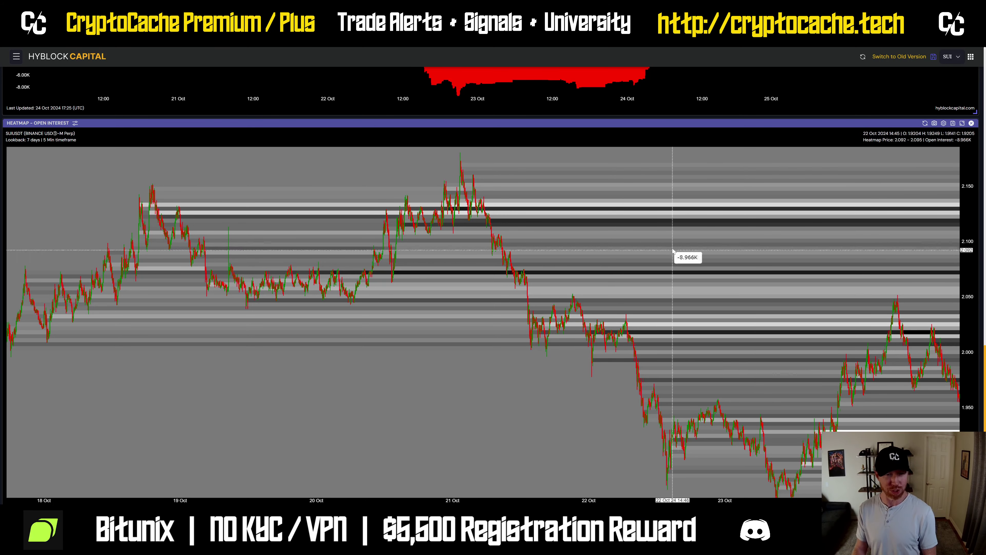
Step: Switch back to TradingView's SUIUSDT chart and compress the price scale to show a wider price range
{"action": "key", "text": "ctrl+Tab"}
{"action": "left_click_drag", "start_coordinate": [632, 366], "coordinate": [652, 356]}
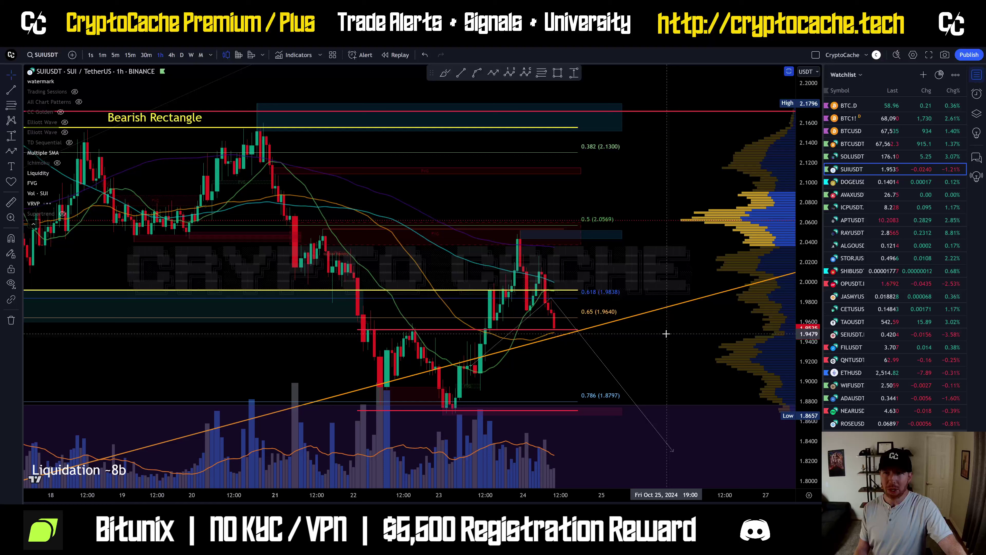
{"action": "left_click_drag", "start_coordinate": [720, 352], "coordinate": [697, 353]}
{"action": "left_click_drag", "start_coordinate": [808, 275], "coordinate": [808, 347]}
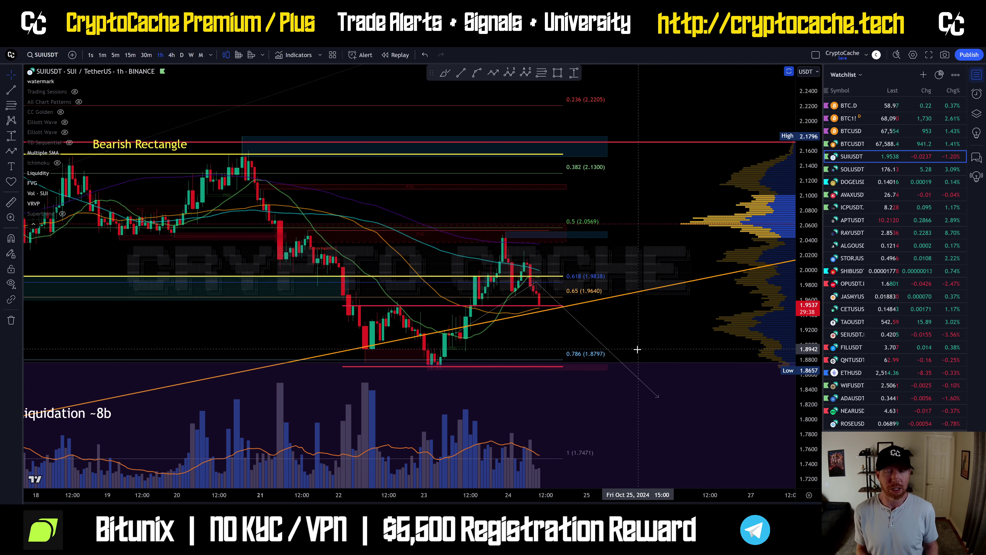
Step: Open the hourly BTCUSDT perpetual chart from the watchlist and examine its dotted and dashed projected price paths
{"action": "key", "text": "Up"}
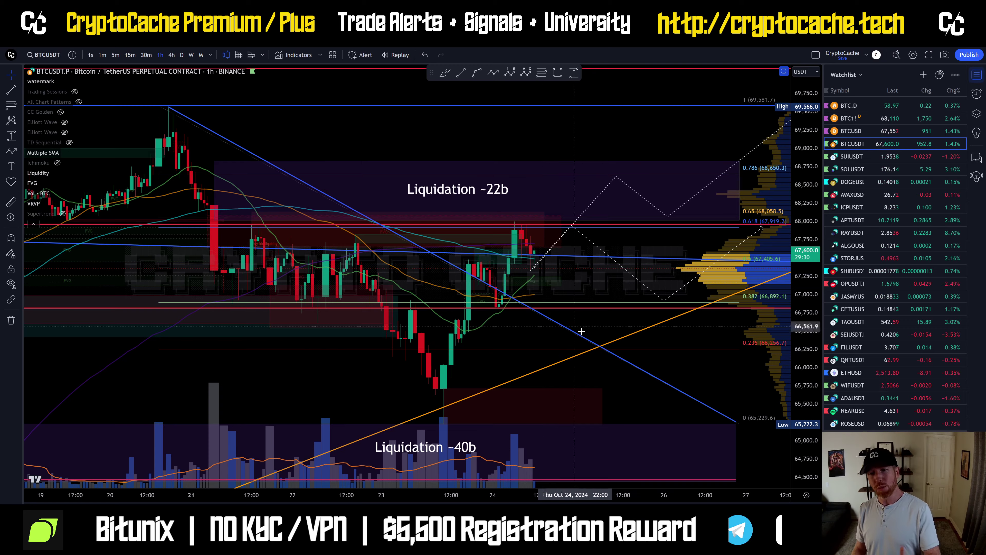
{"action": "scroll", "coordinate": [635, 335], "scroll_direction": "right", "scroll_amount": 3}
{"action": "left_click_drag", "start_coordinate": [651, 334], "coordinate": [576, 328]}
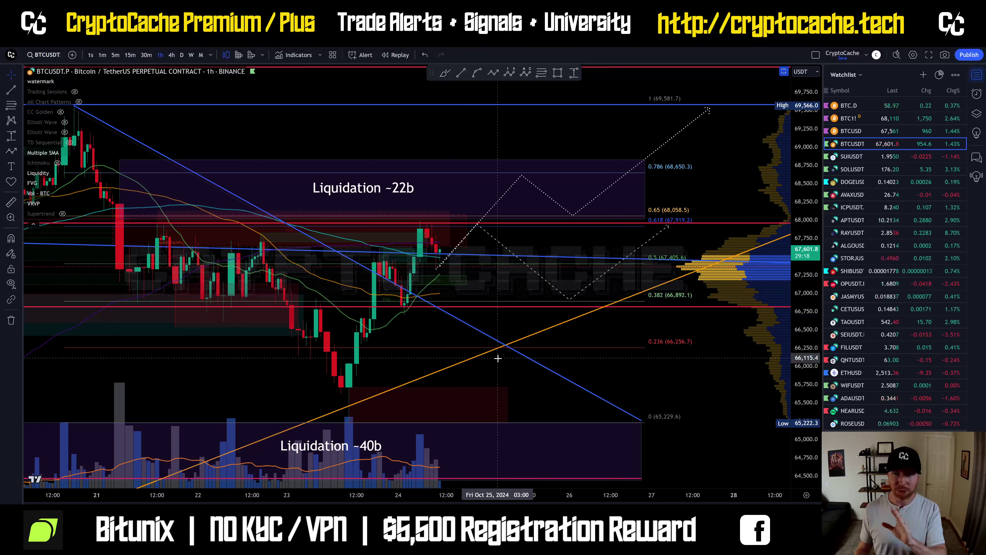
{"action": "left_click_drag", "start_coordinate": [591, 337], "coordinate": [593, 335]}
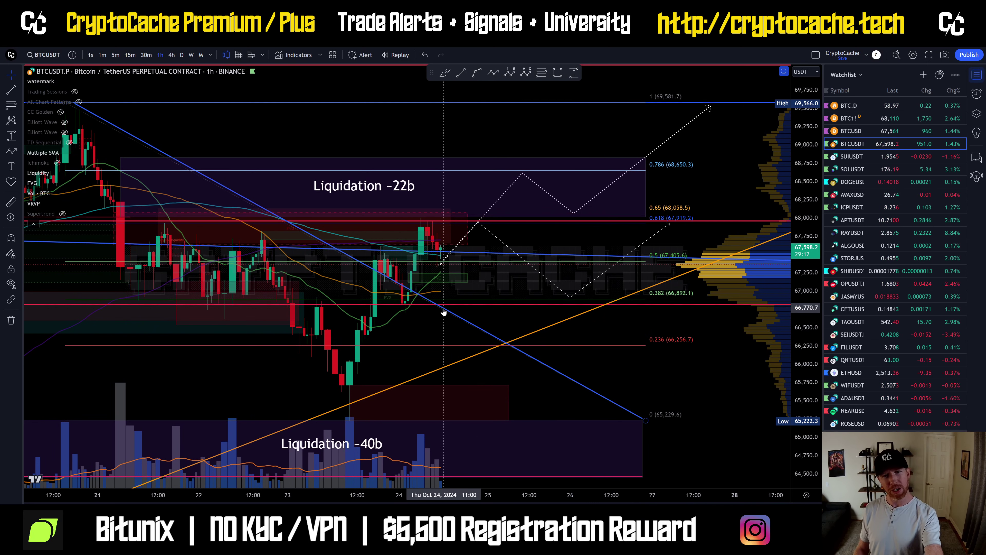
Step: Sketch level marks around the latest BTCUSDT swing and a rising zigzag path up to about 69,815 with the Brush
{"action": "left_click", "coordinate": [445, 72]}
{"action": "left_click_drag", "start_coordinate": [365, 263], "coordinate": [405, 263]}
{"action": "mouse_move", "coordinate": [395, 298]}
{"action": "left_mouse_down"}
{"action": "mouse_move", "coordinate": [427, 301]}
{"action": "mouse_move", "coordinate": [451, 263]}
{"action": "mouse_move", "coordinate": [482, 264]}
{"action": "left_mouse_up"}
{"action": "mouse_move", "coordinate": [357, 338]}
{"action": "left_mouse_down"}
{"action": "mouse_move", "coordinate": [400, 272]}
{"action": "mouse_move", "coordinate": [410, 314]}
{"action": "mouse_move", "coordinate": [572, 107]}
{"action": "mouse_move", "coordinate": [608, 113]}
{"action": "mouse_move", "coordinate": [631, 83]}
{"action": "left_mouse_up"}
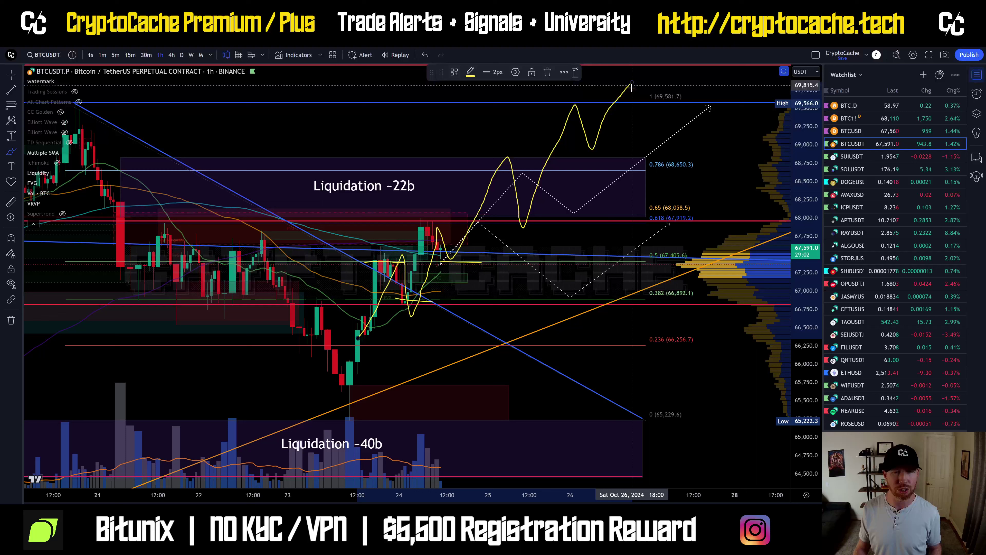
Step: Undo all the brush strokes on the BTCUSDT chart and leave the Brush tool
{"action": "key", "text": "ctrl+z"}
{"action": "key", "text": "ctrl+z"}
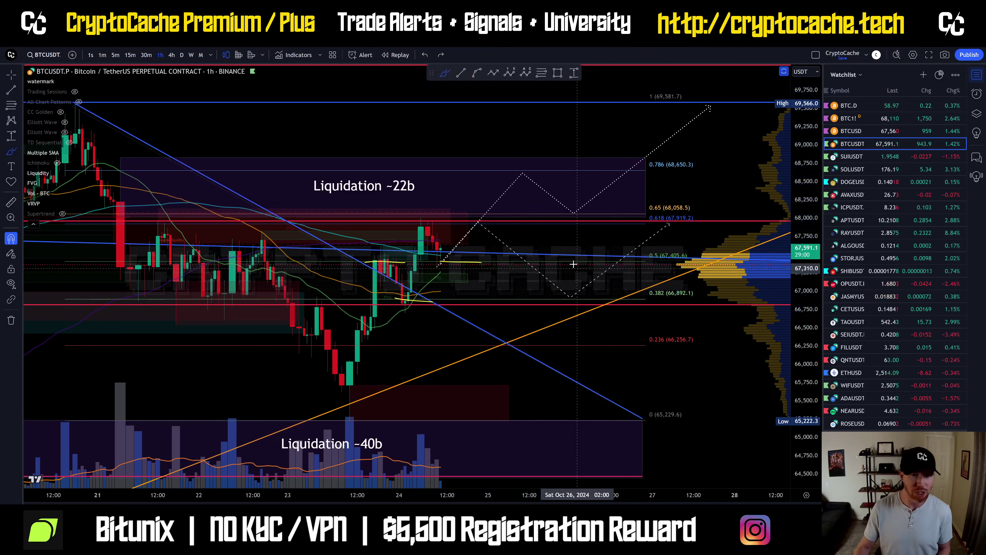
{"action": "key", "text": "ctrl+z"}
{"action": "key", "text": "Escape"}
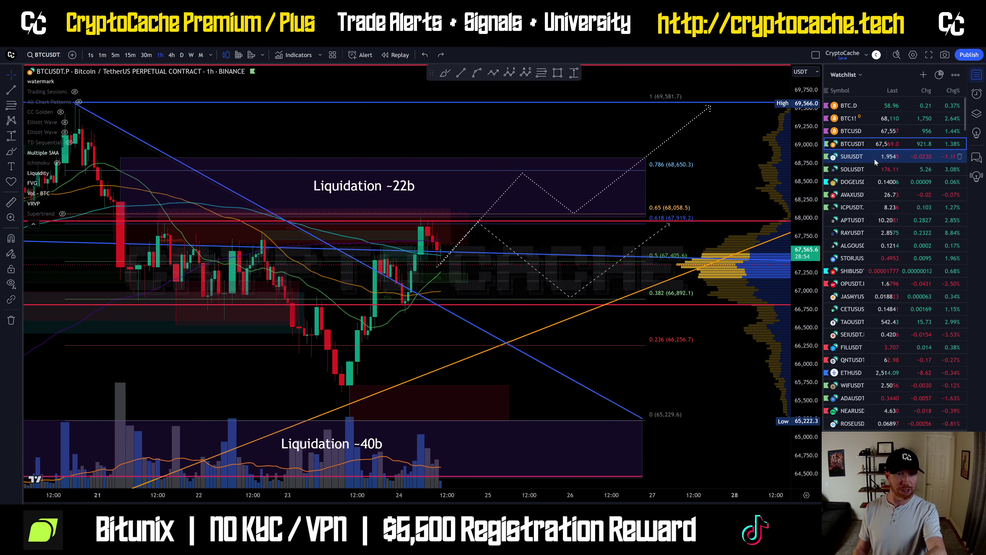
Step: Reopen the SUIUSDT chart from the watchlist and examine the latest candles around the 0.618 and 0.65 retracement levels
{"action": "left_click", "coordinate": [854, 156]}
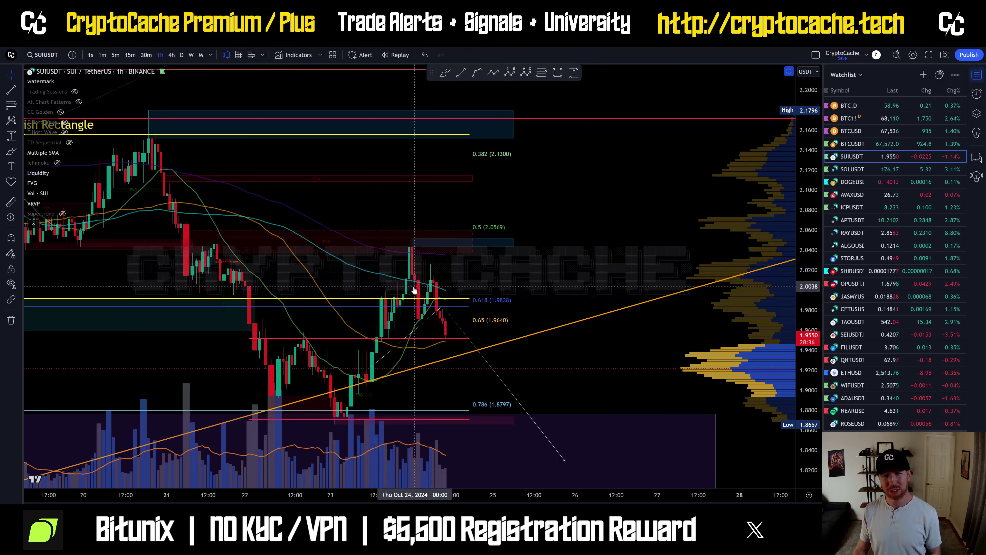
{"action": "scroll", "coordinate": [404, 334], "scroll_direction": "up", "scroll_amount": 3}
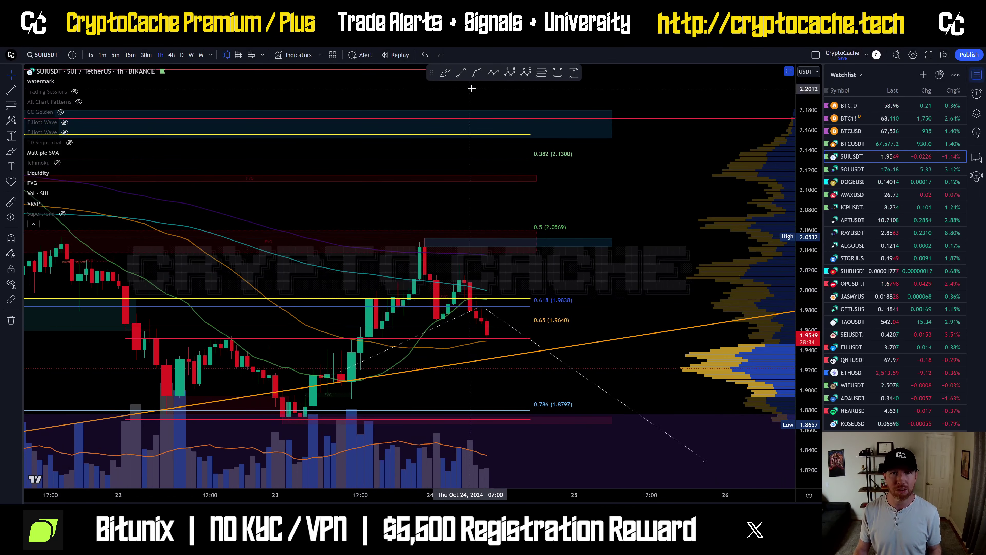
Step: Draw two converging downward trend lines around the latest hourly SUIUSDT candles, the upper one from about 2.0542 to about 1.9754
{"action": "left_click", "coordinate": [461, 73]}
{"action": "left_click", "coordinate": [419, 236]}
{"action": "left_click", "coordinate": [524, 314]}
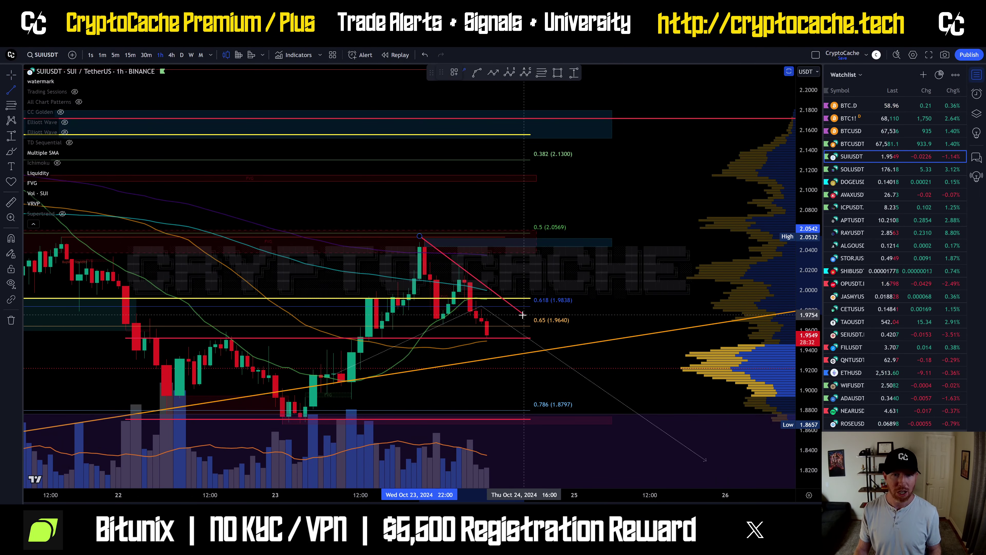
{"action": "left_click", "coordinate": [462, 73]}
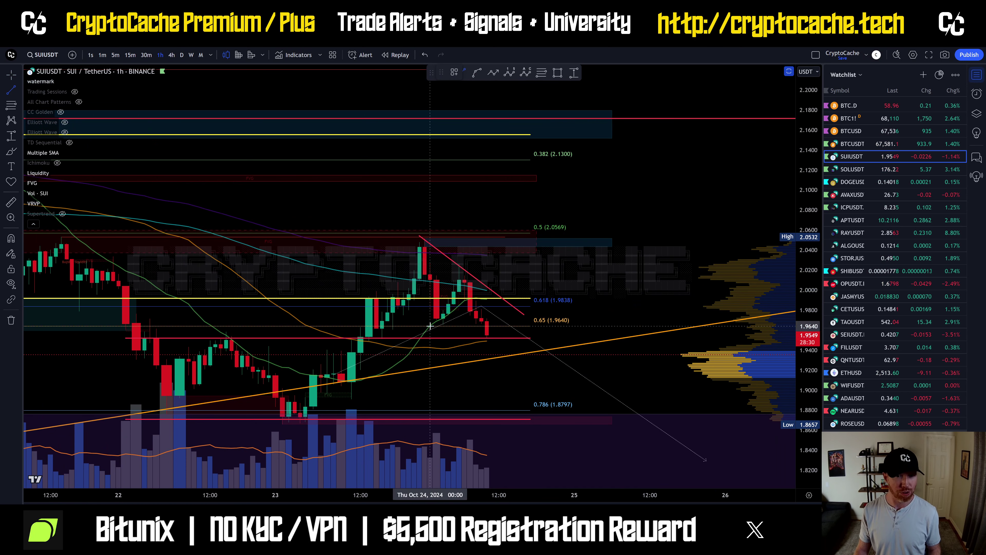
{"action": "left_click", "coordinate": [398, 315]}
{"action": "left_click", "coordinate": [512, 351]}
Step: Compare the falling wedge on the hourly SUIUSDT chart with the BTCUSDT perpetual chart, and return to SUIUSDT
{"action": "left_click_drag", "start_coordinate": [652, 210], "coordinate": [592, 198]}
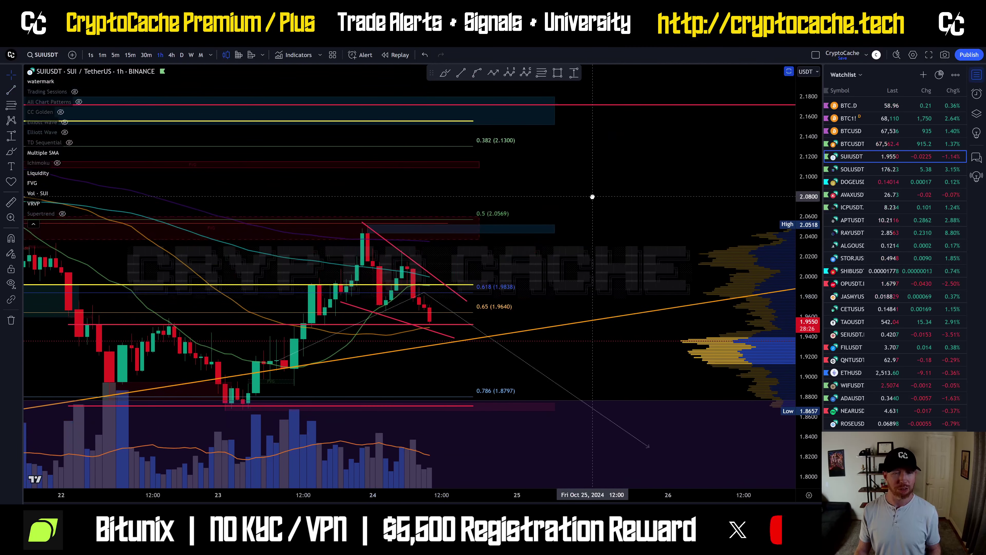
{"action": "scroll", "coordinate": [483, 282], "scroll_direction": "down", "scroll_amount": 3}
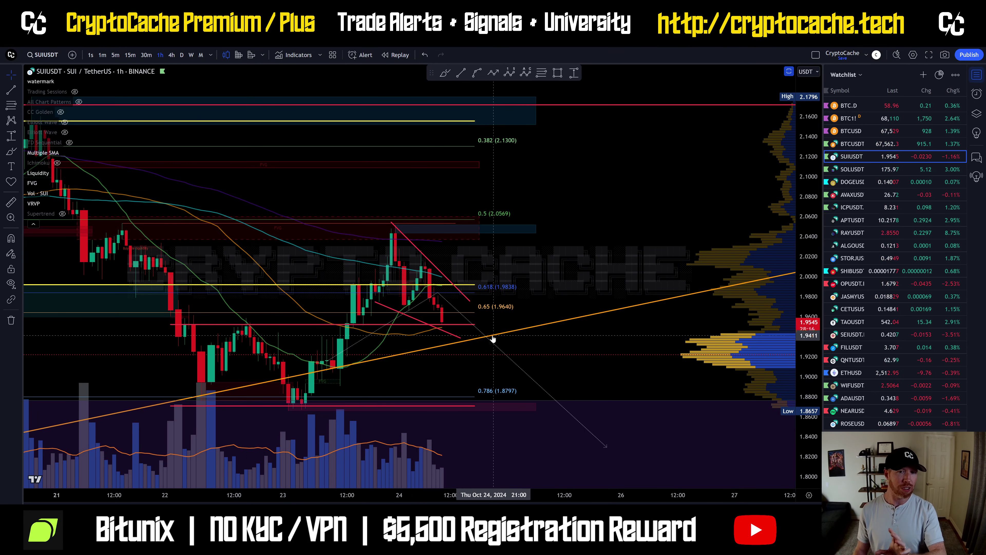
{"action": "left_click_drag", "start_coordinate": [587, 224], "coordinate": [625, 190]}
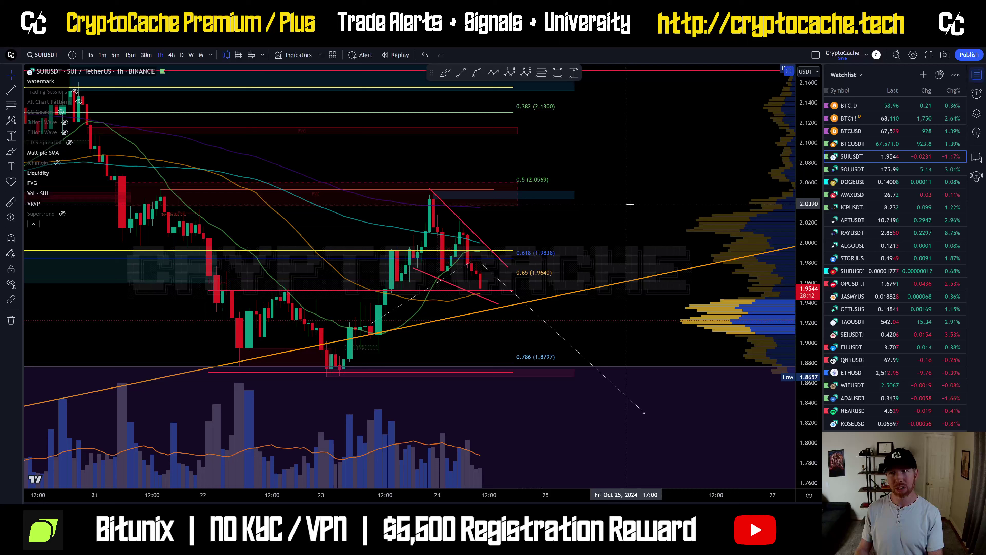
{"action": "left_click", "coordinate": [879, 145]}
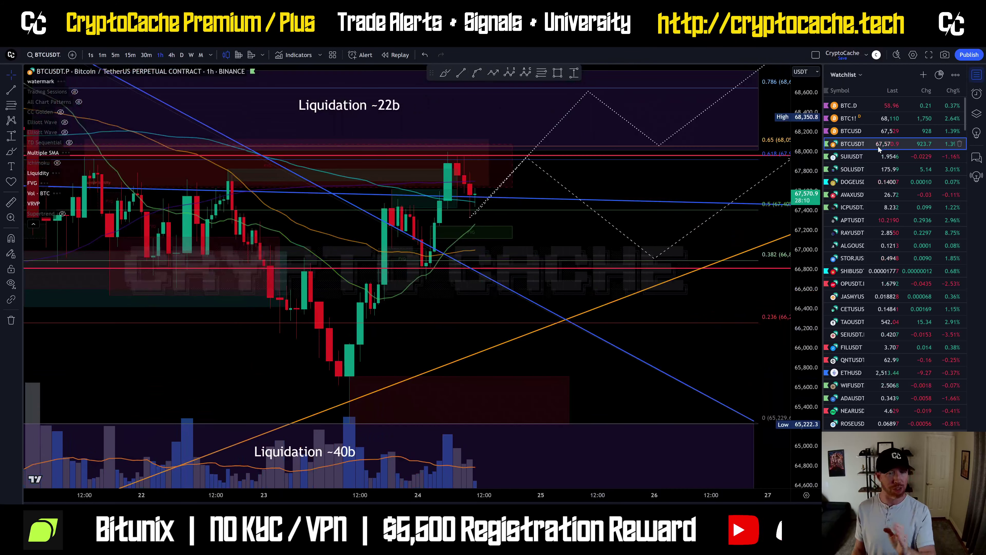
{"action": "left_click", "coordinate": [858, 159]}
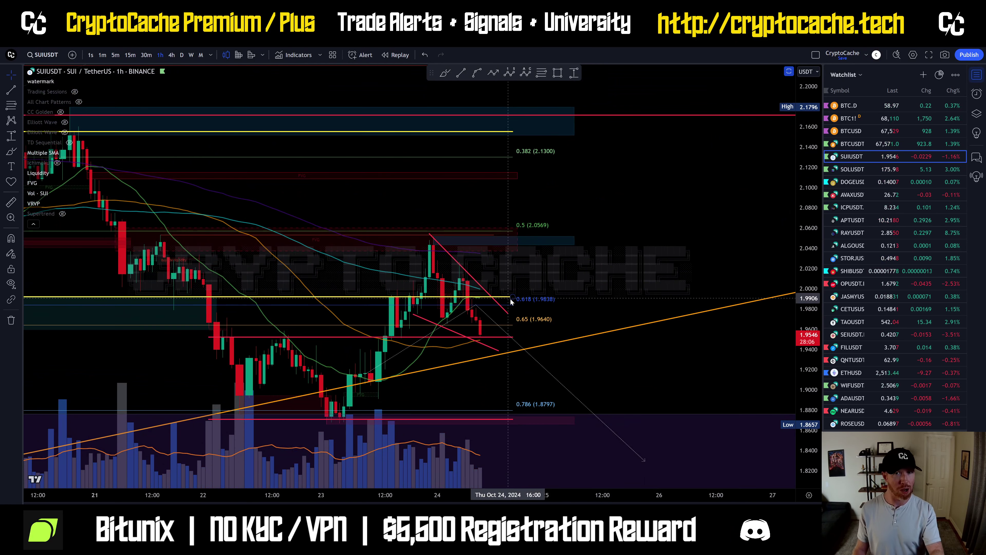
{"action": "scroll", "coordinate": [649, 160], "scroll_direction": "down", "scroll_amount": 4}
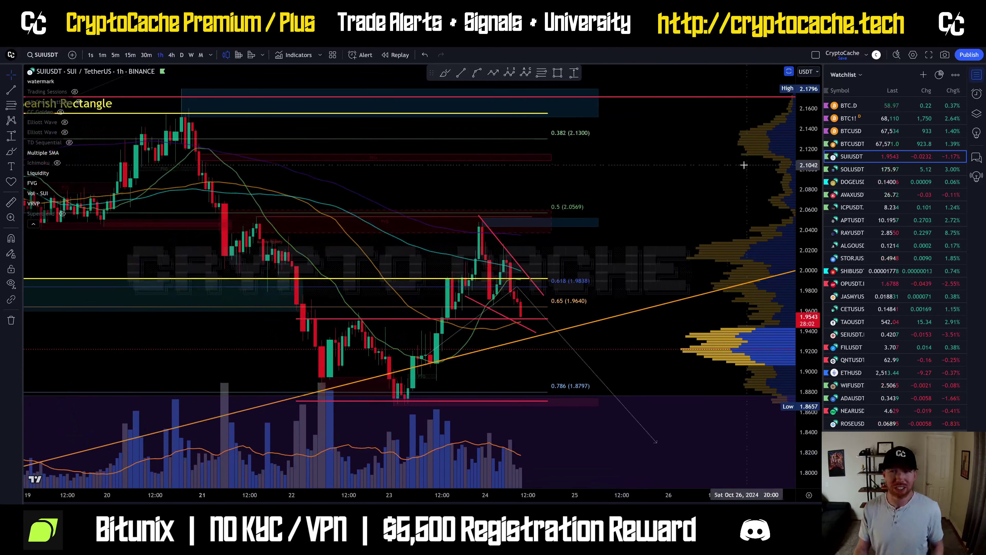
Step: Switch SUIUSDT to the daily timeframe and delete the upper yellow line labelled Bearish Rectangle
{"action": "left_click", "coordinate": [181, 55]}
{"action": "scroll", "coordinate": [574, 267], "scroll_direction": "up", "scroll_amount": 10}
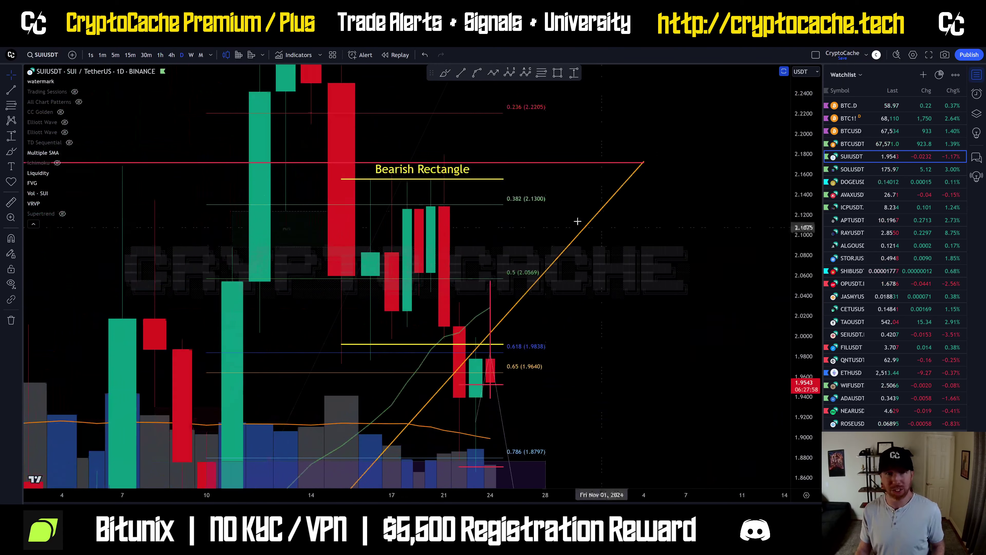
{"action": "left_click", "coordinate": [501, 179]}
{"action": "key", "text": "Delete"}
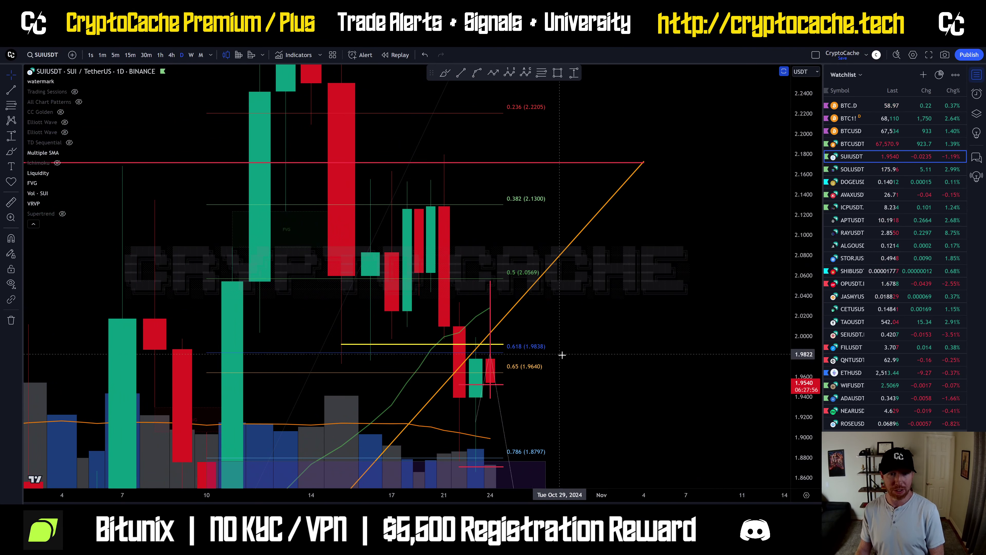
Step: Extend the remaining yellow line beside the 0.618 retracement level forward to about October 28
{"action": "left_click_drag", "start_coordinate": [615, 368], "coordinate": [615, 352]}
{"action": "left_click_drag", "start_coordinate": [803, 187], "coordinate": [803, 317]}
{"action": "scroll", "coordinate": [717, 294], "scroll_direction": "down", "scroll_amount": 4}
{"action": "left_click_drag", "start_coordinate": [678, 363], "coordinate": [638, 346]}
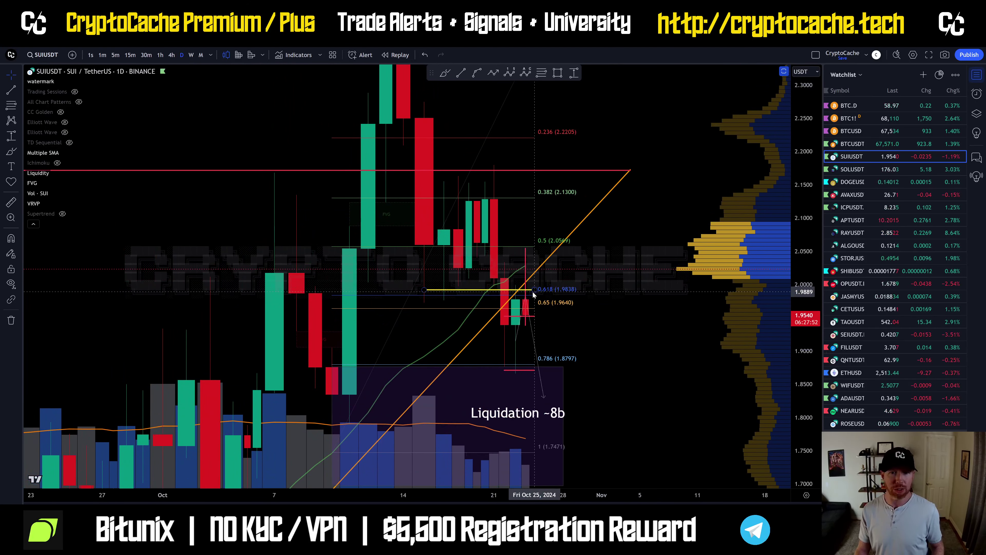
{"action": "left_click_drag", "start_coordinate": [535, 288], "coordinate": [572, 311]}
{"action": "left_click", "coordinate": [590, 304]}
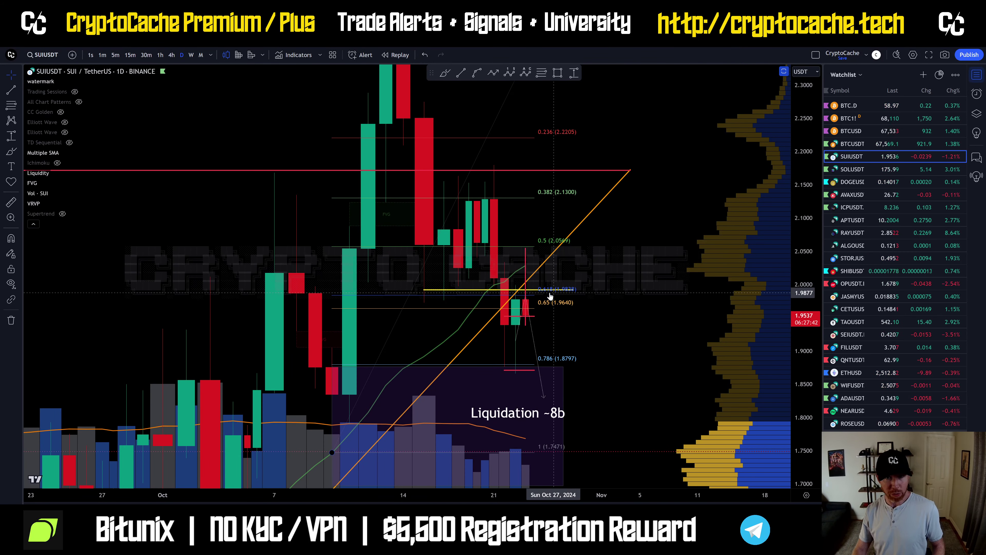
Step: Show the indicator panes and examine the daily RSI, MFI and Stoch RSI curves in a maximised pane
{"action": "double_click", "coordinate": [631, 334]}
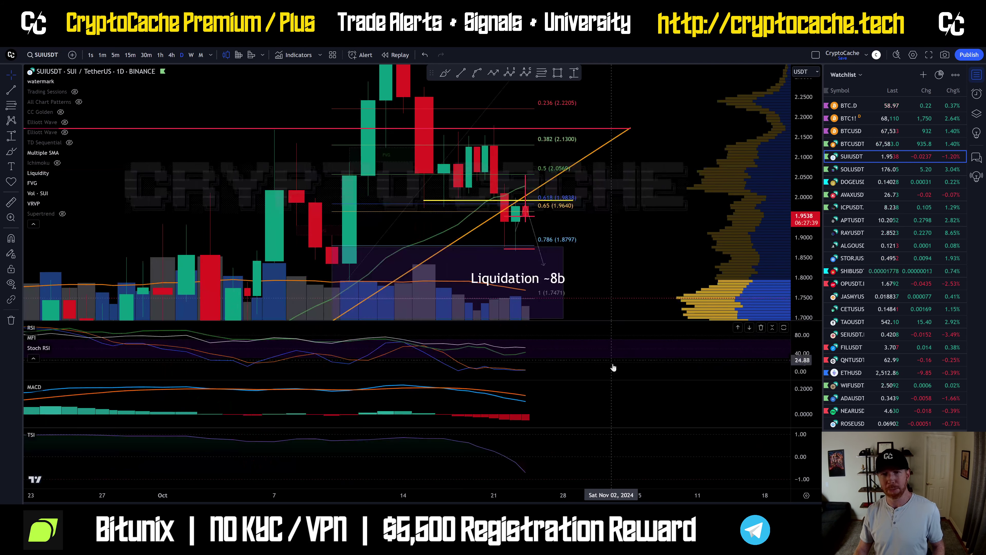
{"action": "double_click", "coordinate": [560, 350]}
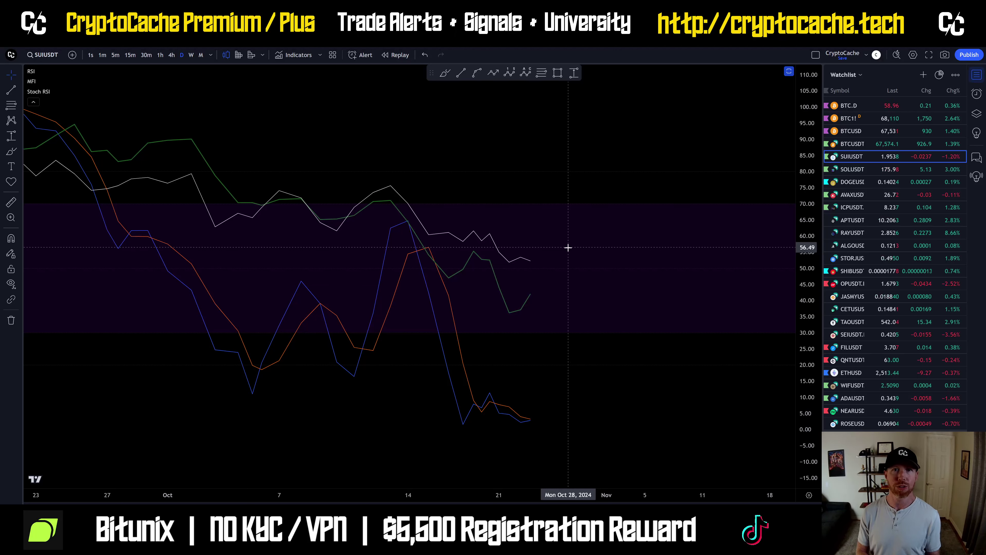
{"action": "double_click", "coordinate": [555, 238]}
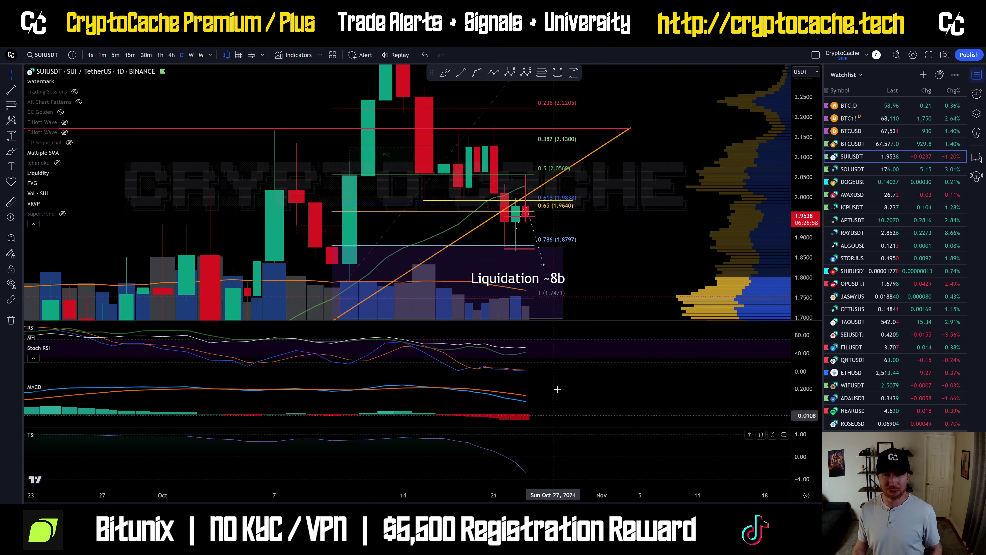
Step: Switch SUIUSDT to the four-hour timeframe and examine the RSI, MFI and Stoch RSI curves in a maximised pane
{"action": "left_click", "coordinate": [172, 55]}
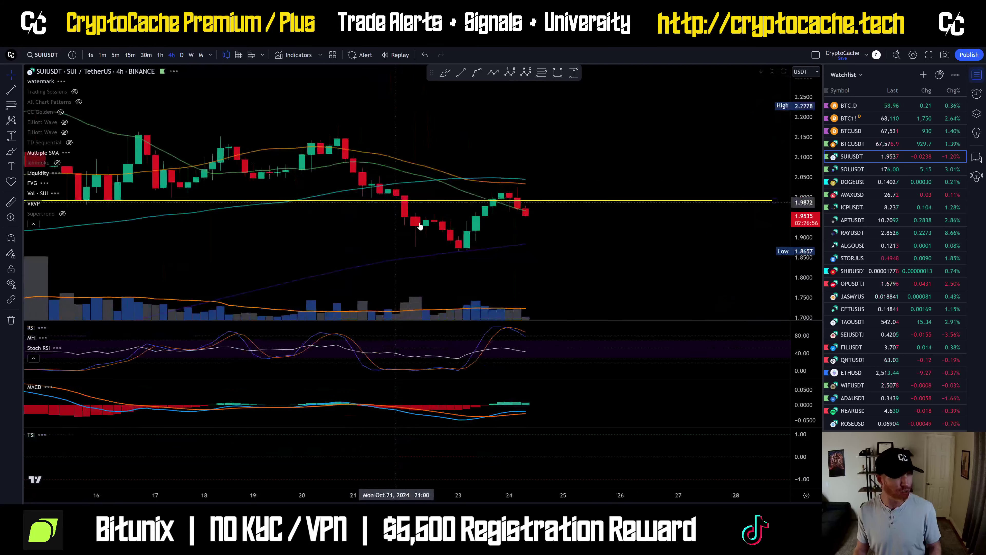
{"action": "scroll", "coordinate": [412, 225], "scroll_direction": "down", "scroll_amount": 8}
{"action": "left_click_drag", "start_coordinate": [561, 265], "coordinate": [585, 261]}
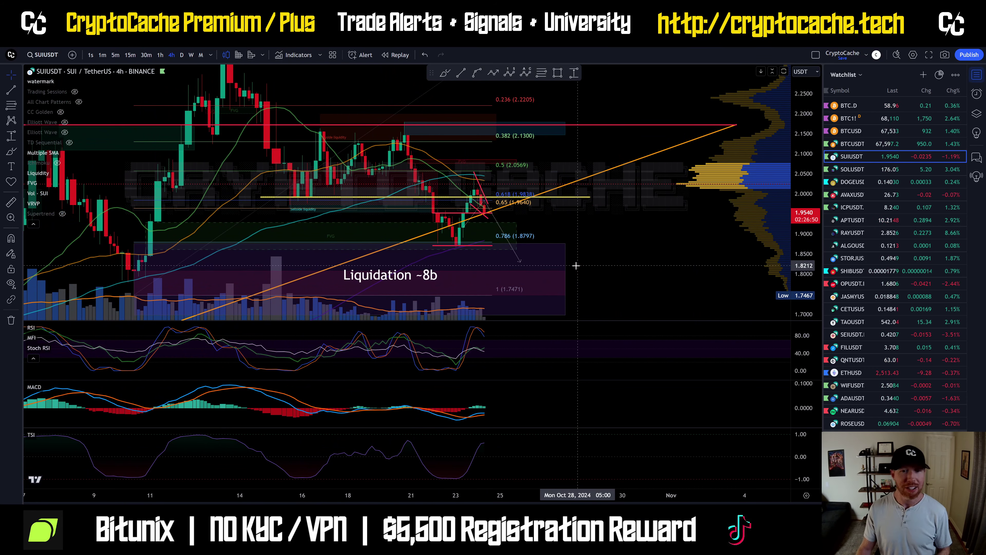
{"action": "double_click", "coordinate": [537, 344]}
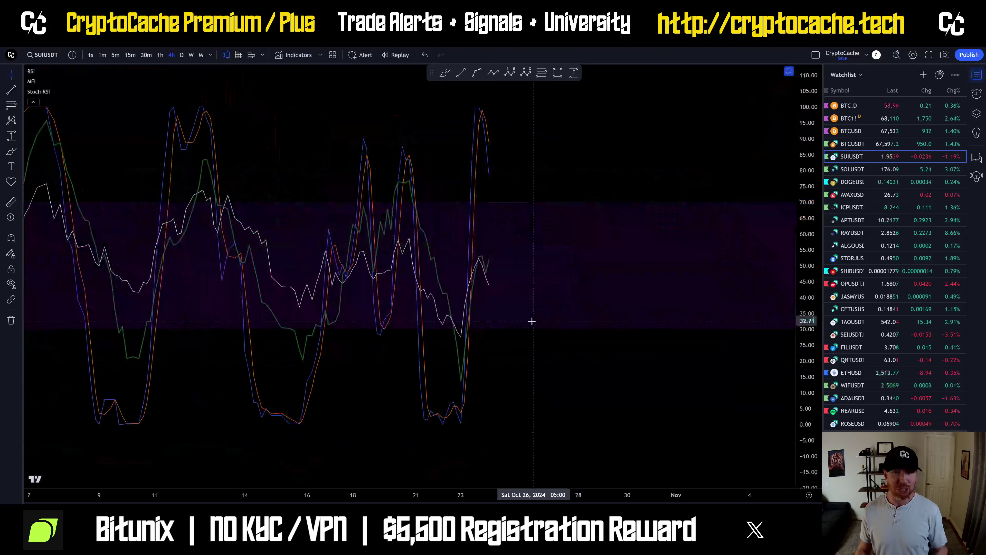
{"action": "scroll", "coordinate": [485, 273], "scroll_direction": "up", "scroll_amount": 2}
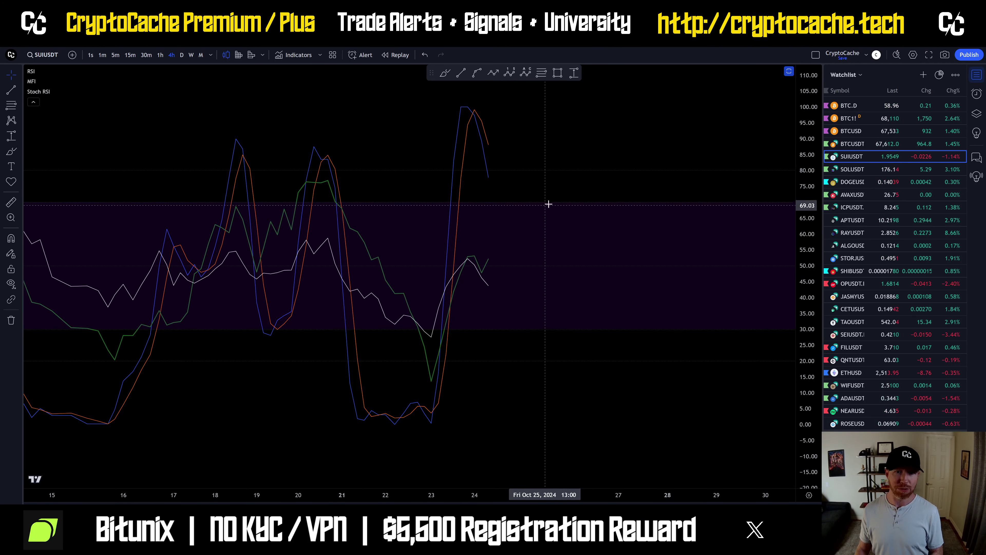
{"action": "double_click", "coordinate": [551, 251]}
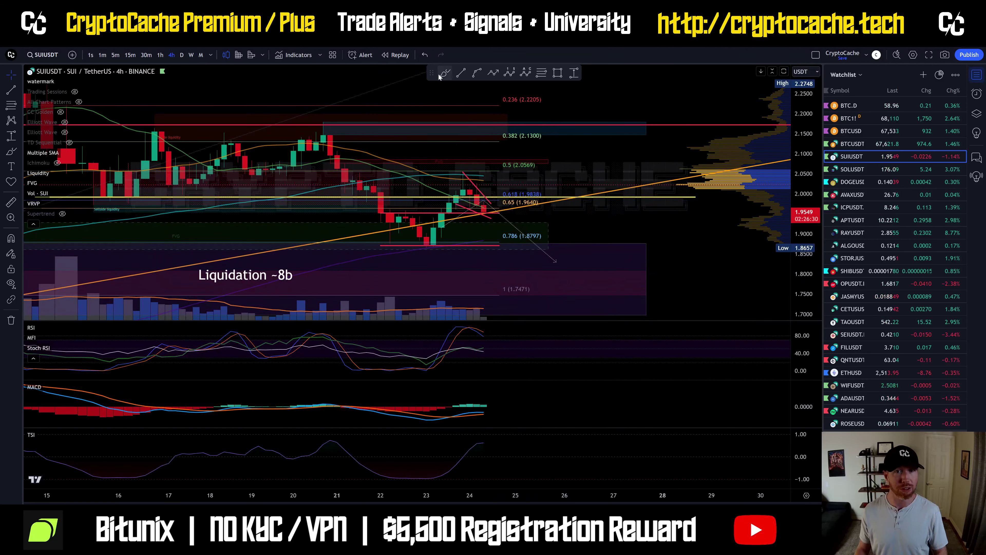
Step: Circle the latest rebound and the preceding decline on the four-hour chart with the Brush, and undo both strokes
{"action": "mouse_move", "coordinate": [498, 174]}
{"action": "left_mouse_down"}
{"action": "mouse_move", "coordinate": [509, 217]}
{"action": "mouse_move", "coordinate": [499, 156]}
{"action": "left_mouse_up"}
{"action": "mouse_move", "coordinate": [344, 114]}
{"action": "left_mouse_down"}
{"action": "mouse_move", "coordinate": [398, 256]}
{"action": "mouse_move", "coordinate": [341, 114]}
{"action": "left_mouse_up"}
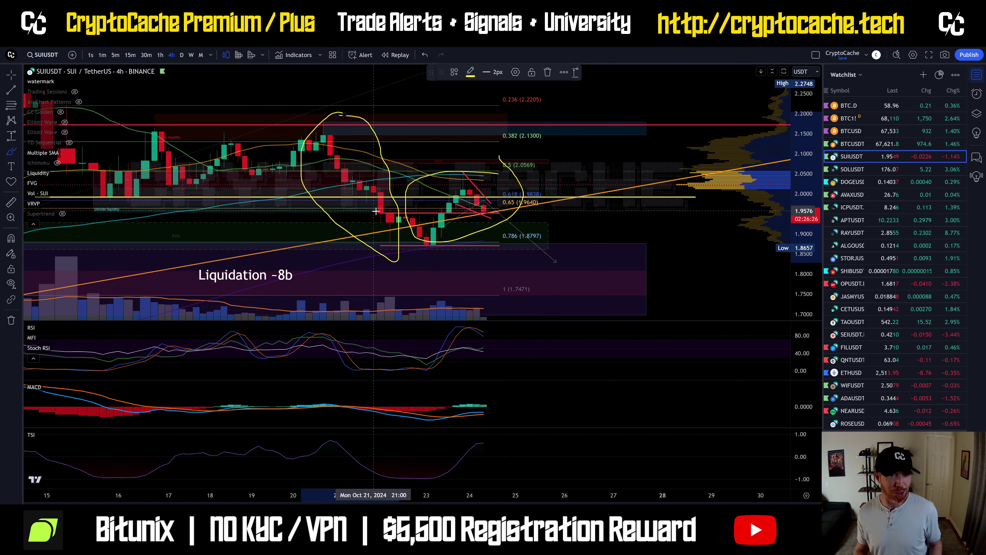
{"action": "key", "text": "ctrl+z"}
{"action": "key", "text": "ctrl+z"}
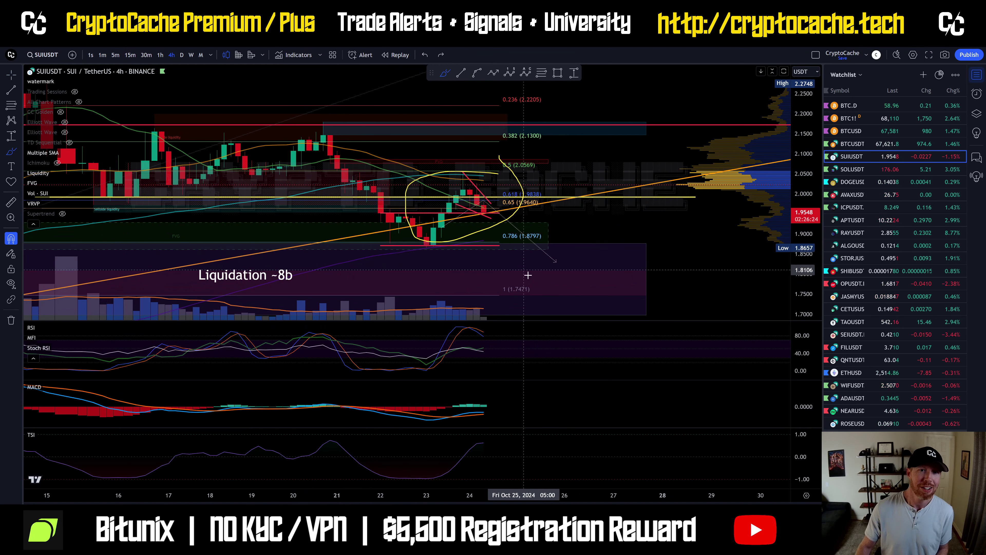
{"action": "key", "text": "Escape"}
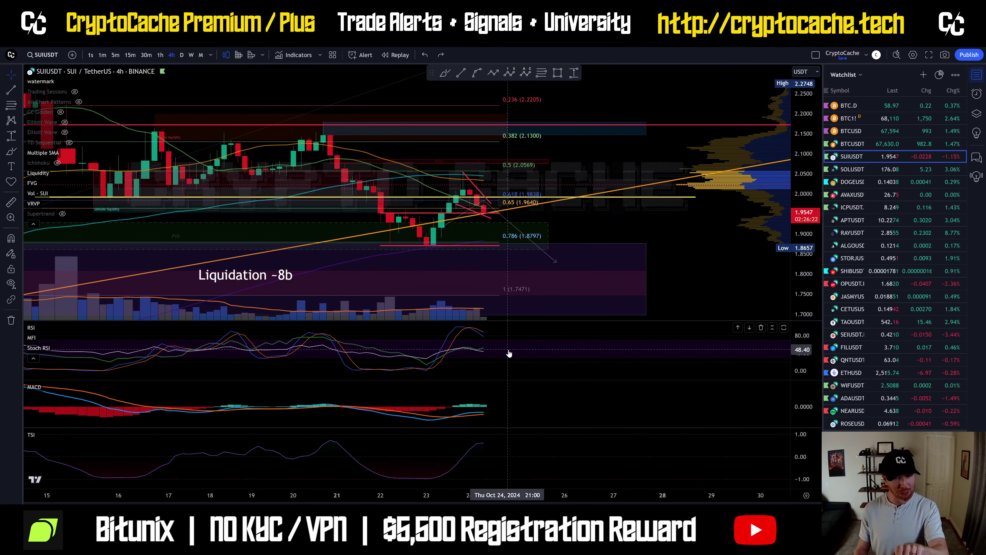
Step: Maximise the price pane, switch SUIUSDT back to the daily timeframe and examine the candles and retracement levels down to 1.414
{"action": "double_click", "coordinate": [700, 282]}
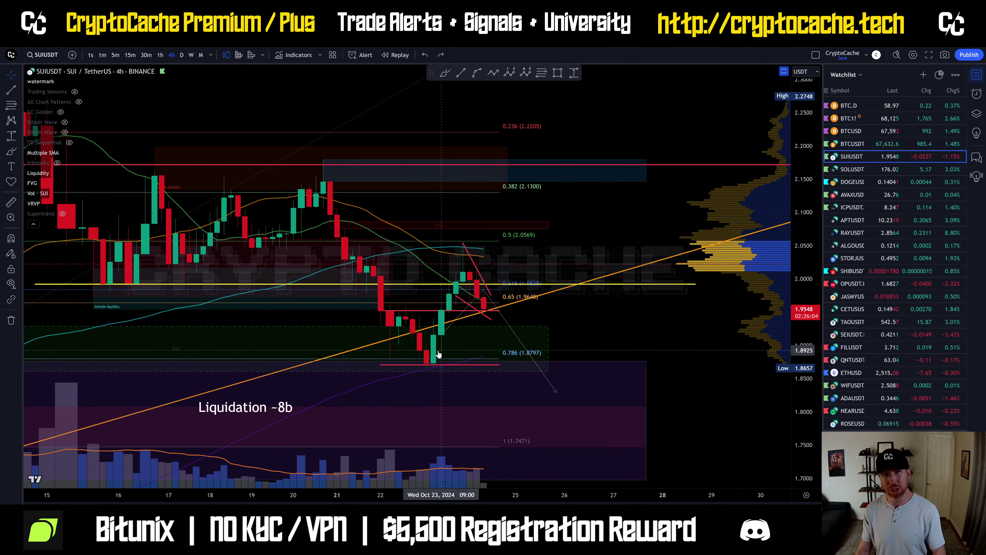
{"action": "left_click_drag", "start_coordinate": [581, 325], "coordinate": [594, 330]}
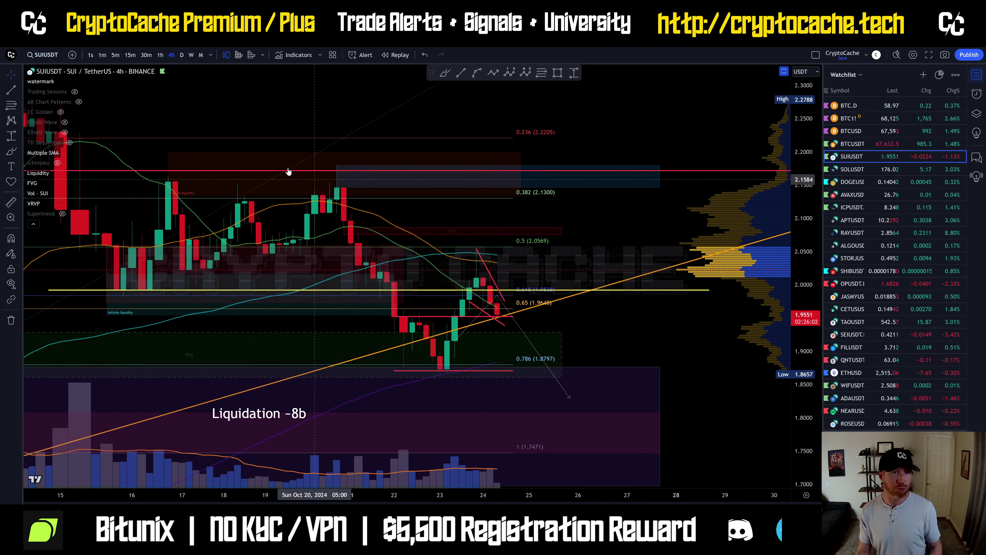
{"action": "left_click", "coordinate": [182, 54]}
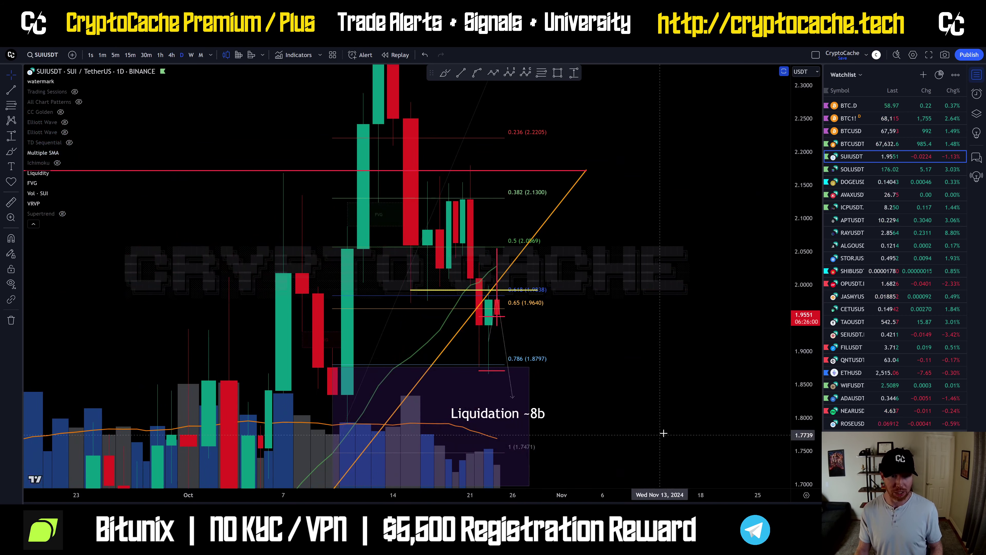
{"action": "left_click_drag", "start_coordinate": [660, 436], "coordinate": [626, 387]}
{"action": "left_click_drag", "start_coordinate": [805, 301], "coordinate": [826, 392]}
{"action": "scroll", "coordinate": [643, 351], "scroll_direction": "down", "scroll_amount": 2}
{"action": "left_click_drag", "start_coordinate": [643, 348], "coordinate": [642, 329]}
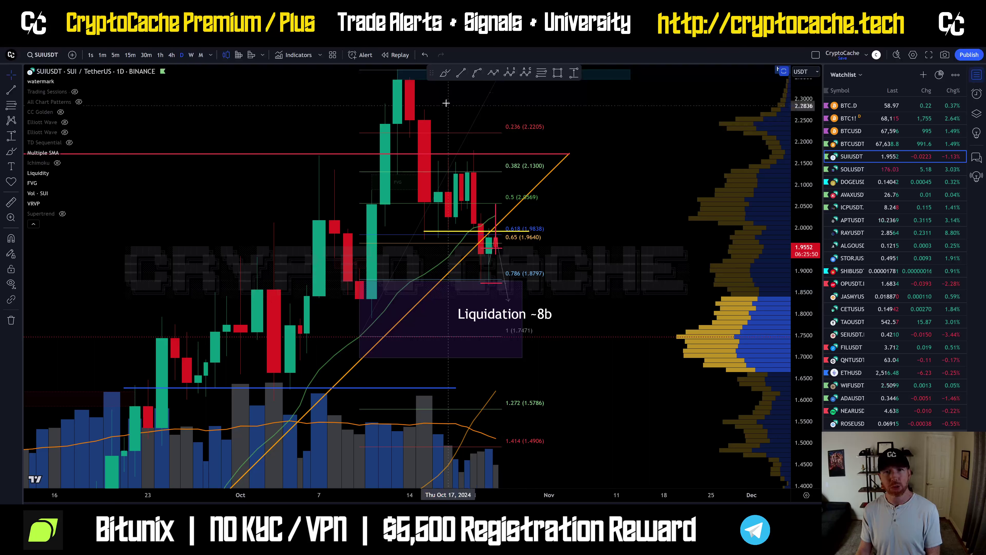
Step: Sketch a bounce up to about 2.07 and a drop to about 1.87 with the Brush on the daily chart, and undo it
{"action": "left_click", "coordinate": [445, 72]}
{"action": "mouse_move", "coordinate": [481, 244]}
{"action": "left_mouse_down"}
{"action": "mouse_move", "coordinate": [495, 251]}
{"action": "mouse_move", "coordinate": [522, 200]}
{"action": "mouse_move", "coordinate": [569, 288]}
{"action": "left_mouse_up"}
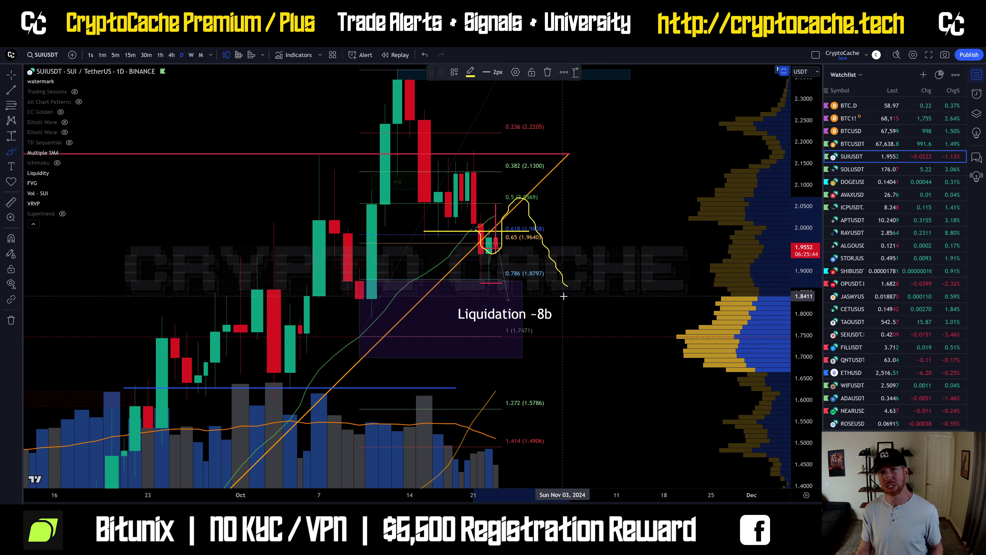
{"action": "key", "text": "ctrl+z"}
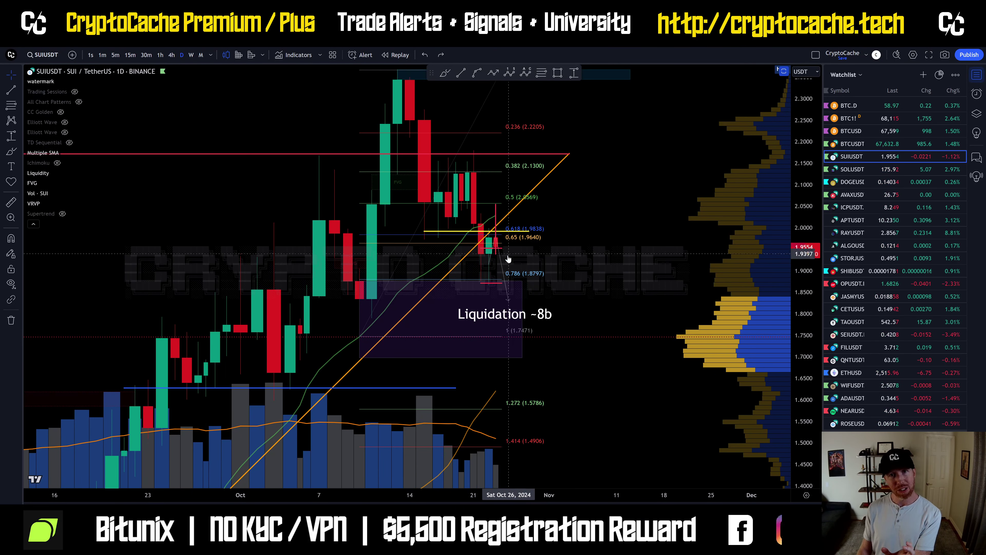
Step: Return SUIUSDT to the four-hour timeframe and examine the price against the orange trend line and the Liquidation ~8b zone
{"action": "left_click", "coordinate": [171, 55]}
{"action": "scroll", "coordinate": [416, 229], "scroll_direction": "up", "scroll_amount": 2}
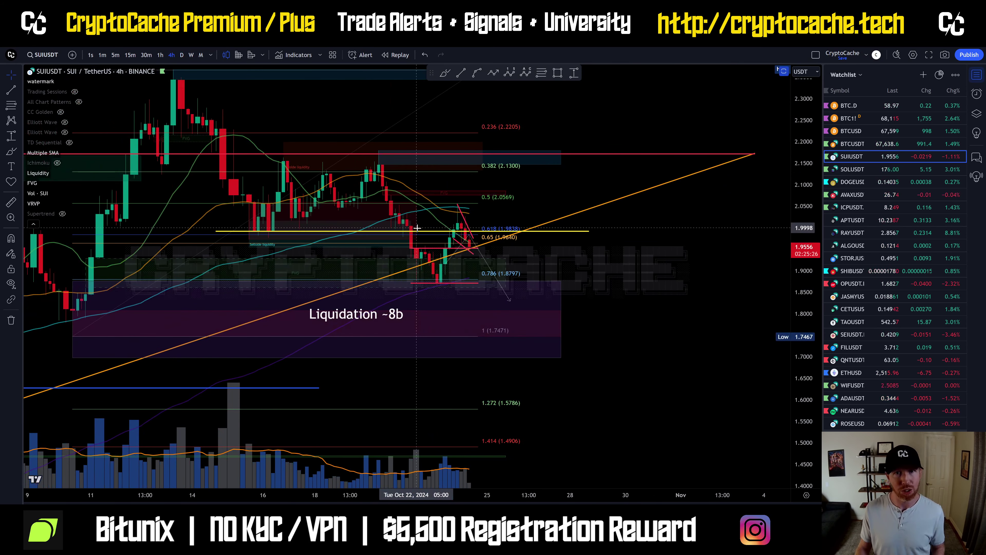
{"action": "left_click_drag", "start_coordinate": [632, 352], "coordinate": [684, 392]}
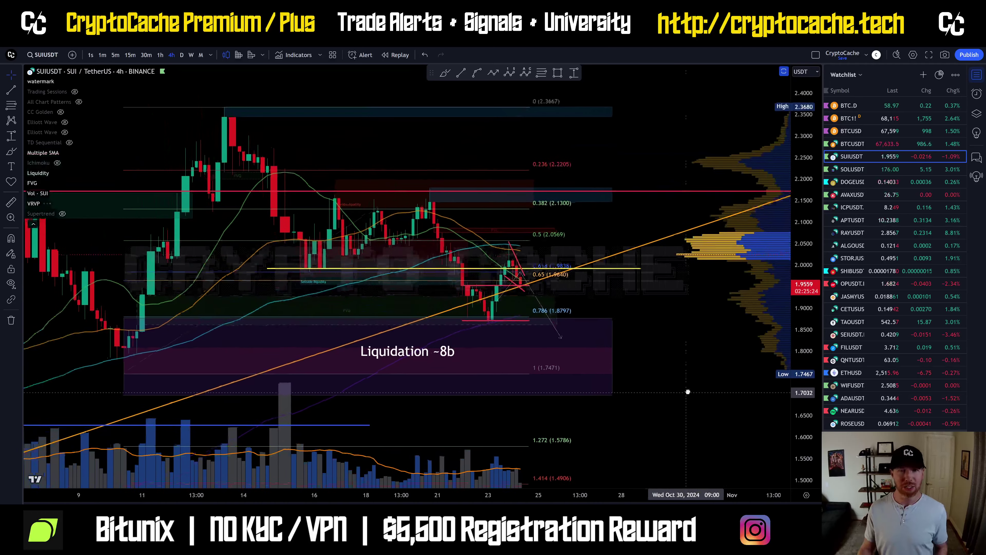
{"action": "scroll", "coordinate": [567, 335], "scroll_direction": "up", "scroll_amount": 2}
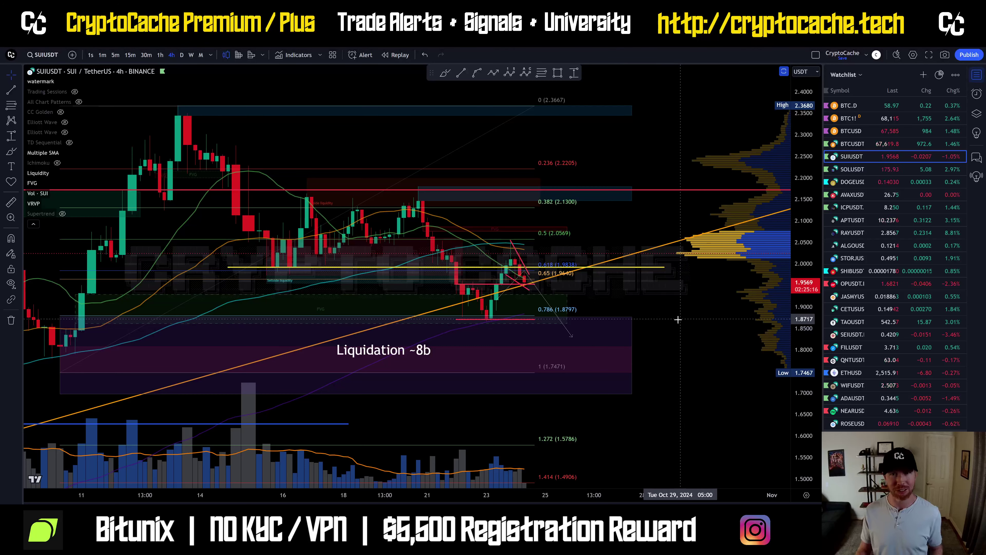
Step: Switch SUIUSDT to the hourly timeframe, hide the Multiple SMA indicator and show Ichimoku, stretching the price scale around the candles
{"action": "left_click", "coordinate": [160, 55]}
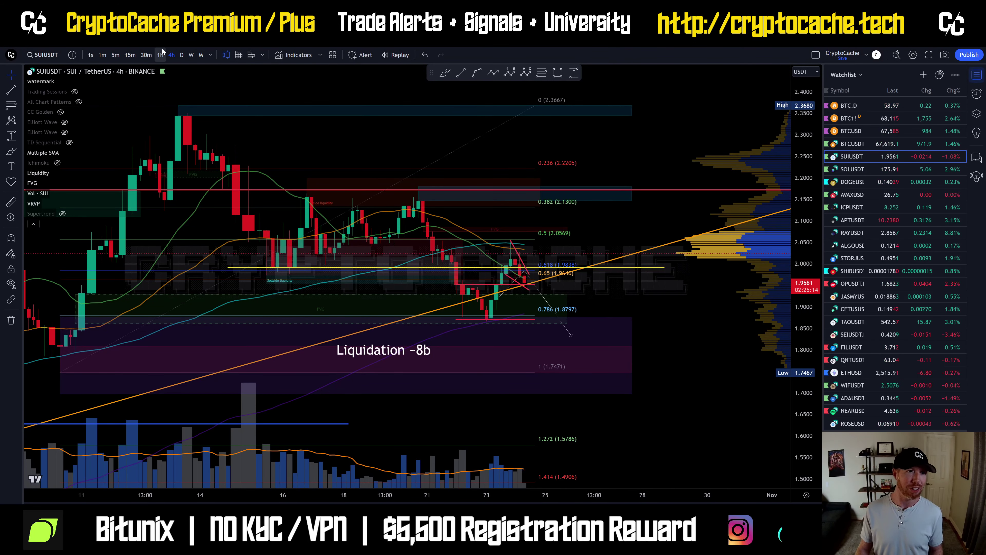
{"action": "left_click", "coordinate": [57, 162]}
{"action": "scroll", "coordinate": [458, 337], "scroll_direction": "down", "scroll_amount": 6}
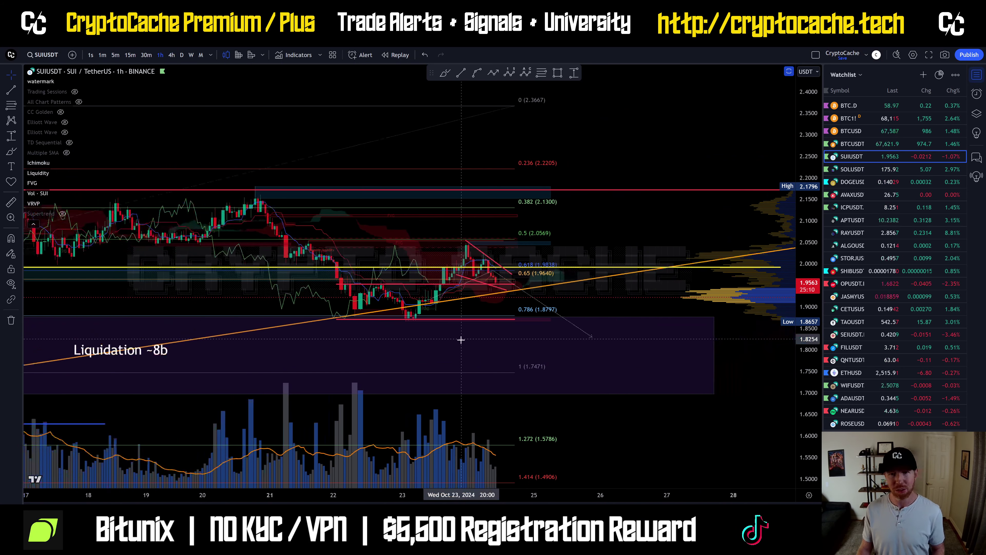
{"action": "left_click_drag", "start_coordinate": [815, 445], "coordinate": [816, 298]}
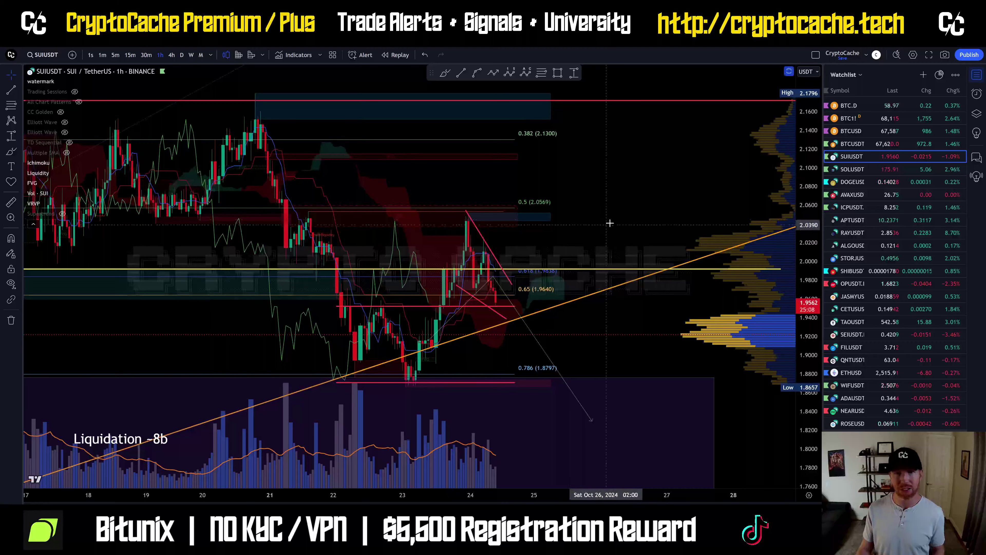
Step: Shift the lower red trend line of the falling pattern slightly upward beneath the latest hourly candles on SUIUSDT
{"action": "left_click_drag", "start_coordinate": [617, 214], "coordinate": [626, 206]}
{"action": "scroll", "coordinate": [509, 292], "scroll_direction": "up", "scroll_amount": 4}
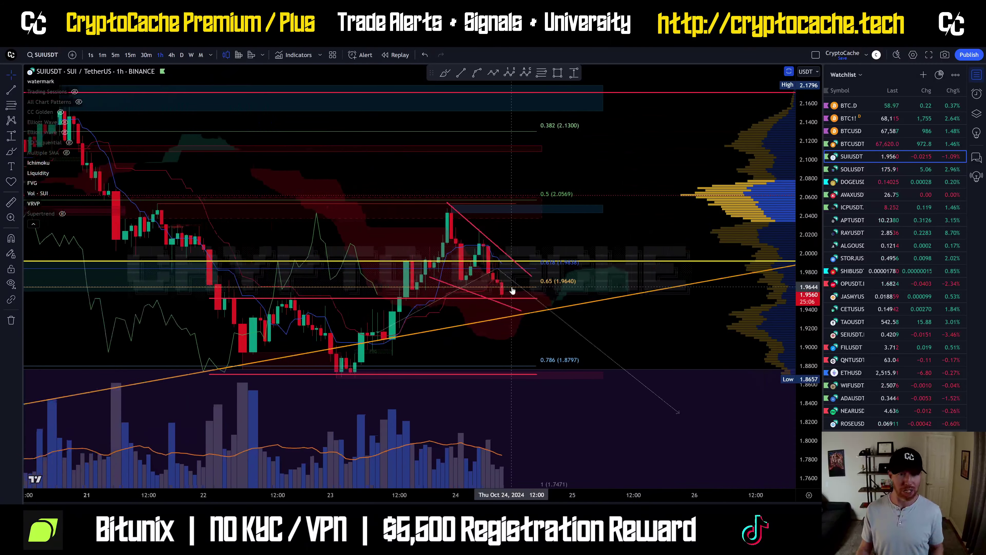
{"action": "left_click_drag", "start_coordinate": [811, 356], "coordinate": [813, 285]}
{"action": "left_click_drag", "start_coordinate": [666, 331], "coordinate": [662, 344]}
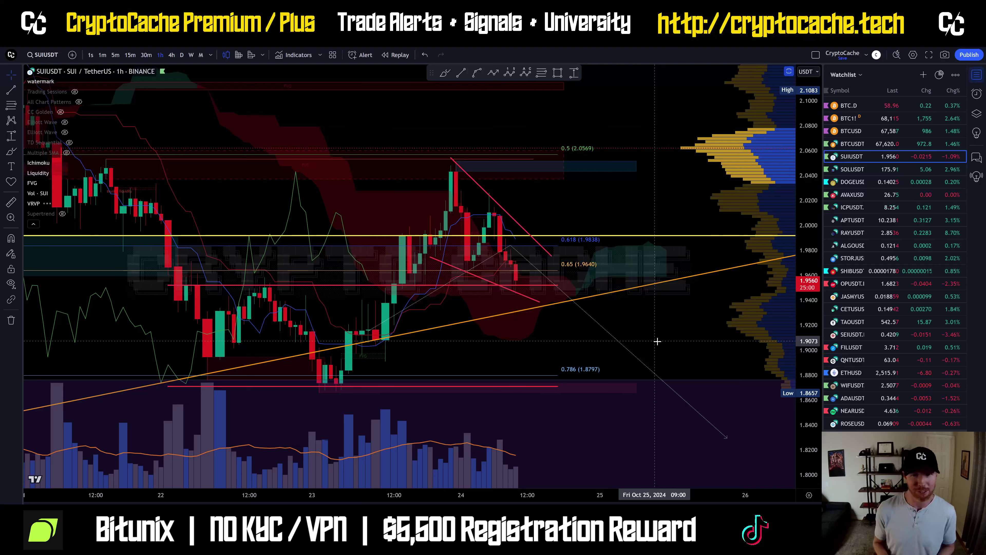
{"action": "left_click_drag", "start_coordinate": [528, 297], "coordinate": [533, 291]}
{"action": "left_click", "coordinate": [583, 207]}
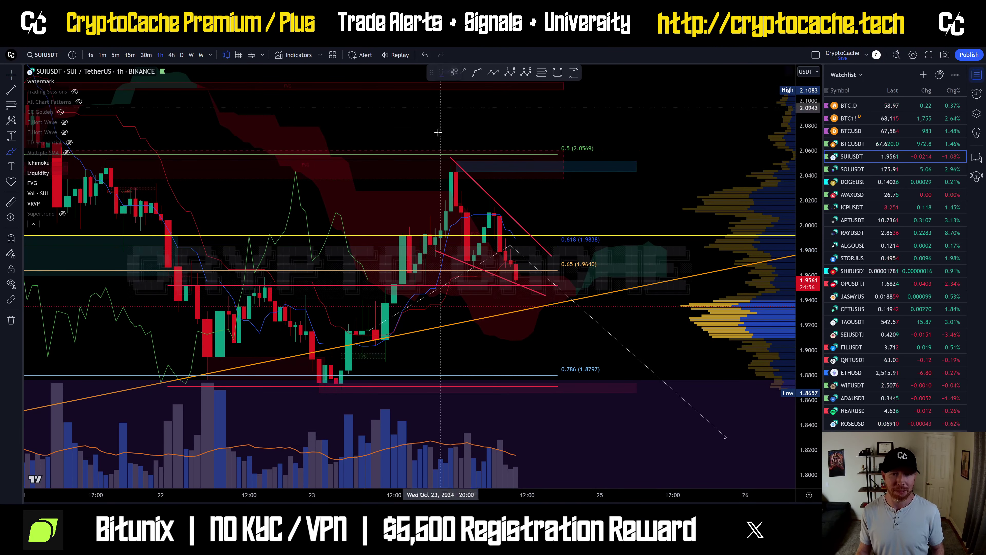
Step: Sketch a Brush path from the low near 1.87 along the swings and up to about 2.05, and undo it
{"action": "mouse_move", "coordinate": [349, 386]}
{"action": "left_mouse_down"}
{"action": "mouse_move", "coordinate": [453, 175]}
{"action": "mouse_move", "coordinate": [489, 227]}
{"action": "mouse_move", "coordinate": [588, 163]}
{"action": "left_mouse_up"}
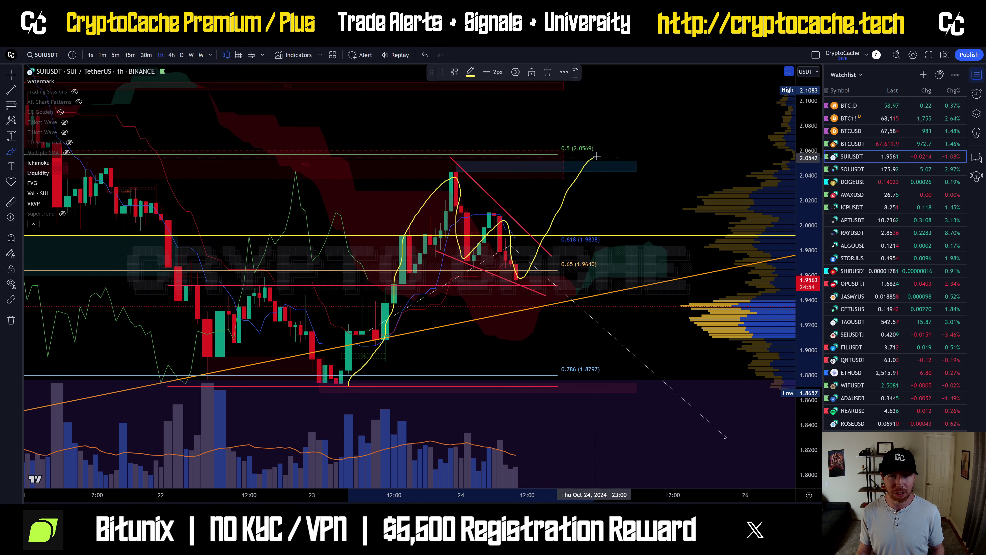
{"action": "key", "text": "ctrl+z"}
{"action": "key", "text": "Escape"}
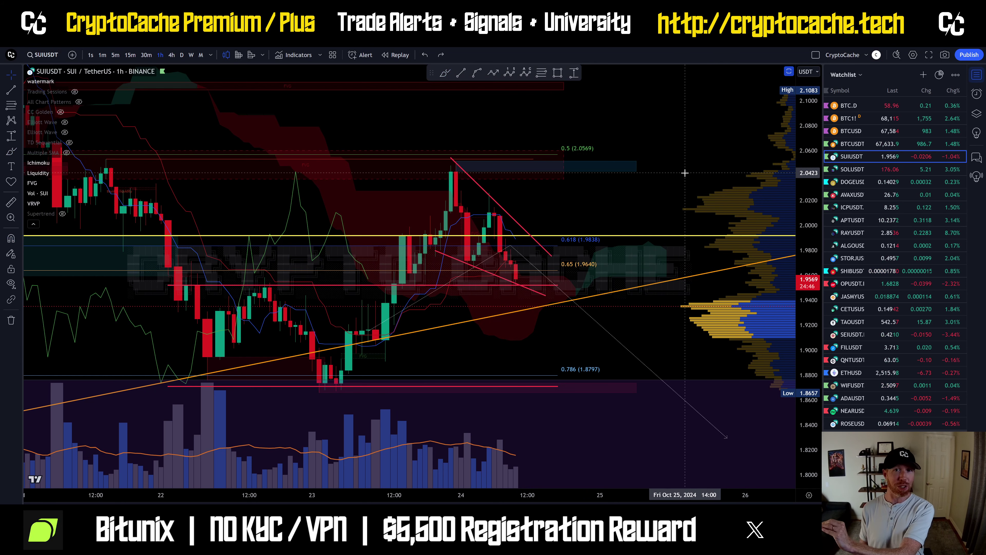
Step: Circle the end of the Ichimoku lagging line with the Brush, mark the latest decline beside the candles, and undo the strokes
{"action": "left_click", "coordinate": [444, 72]}
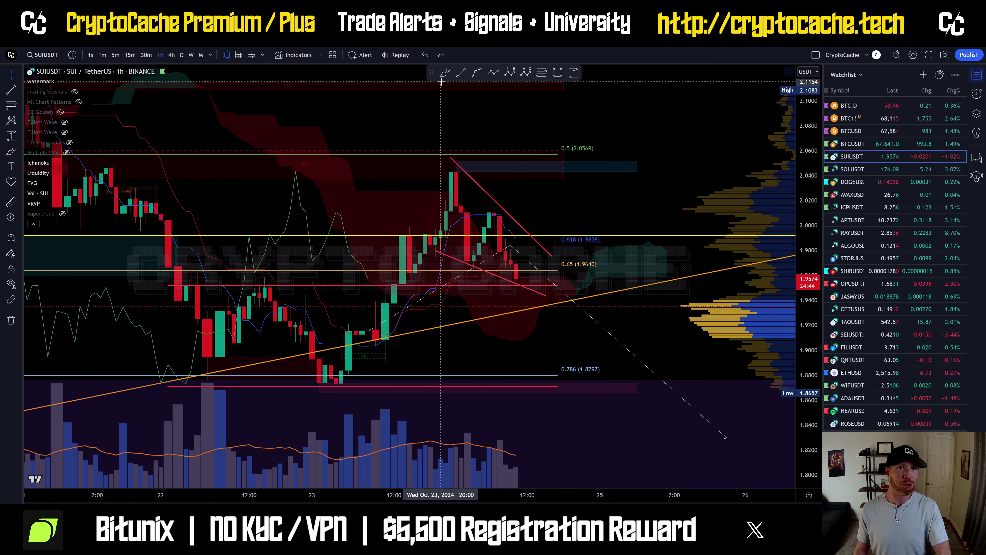
{"action": "mouse_move", "coordinate": [394, 264]}
{"action": "left_mouse_down"}
{"action": "mouse_move", "coordinate": [352, 275]}
{"action": "mouse_move", "coordinate": [420, 278]}
{"action": "mouse_move", "coordinate": [393, 264]}
{"action": "left_mouse_up"}
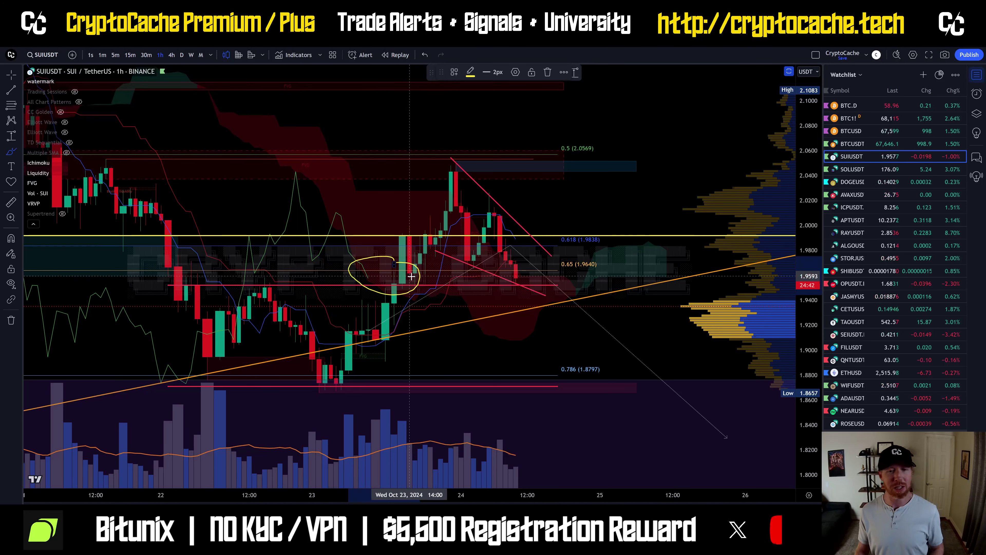
{"action": "key", "text": "ctrl+z"}
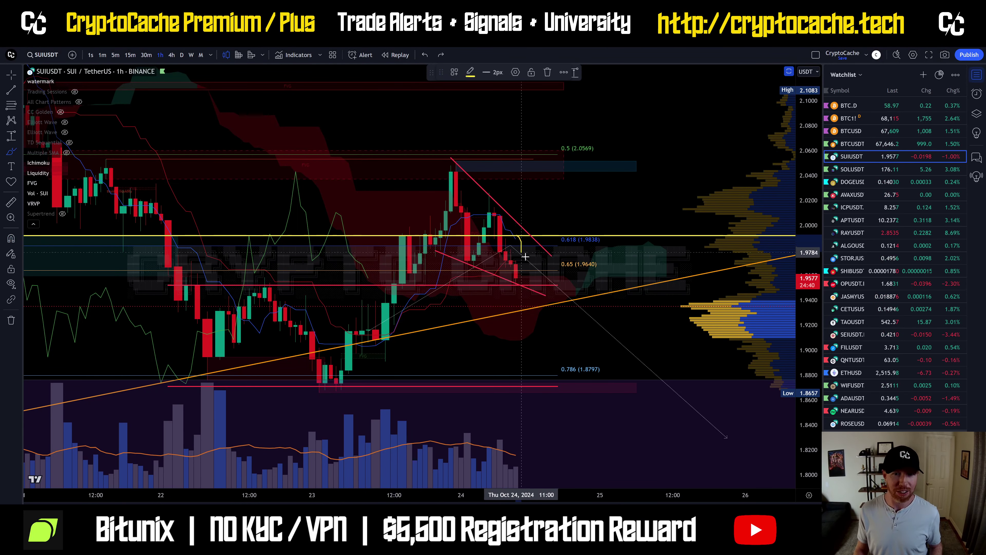
{"action": "left_click_drag", "start_coordinate": [519, 235], "coordinate": [527, 265]}
{"action": "left_click_drag", "start_coordinate": [458, 193], "coordinate": [520, 275]}
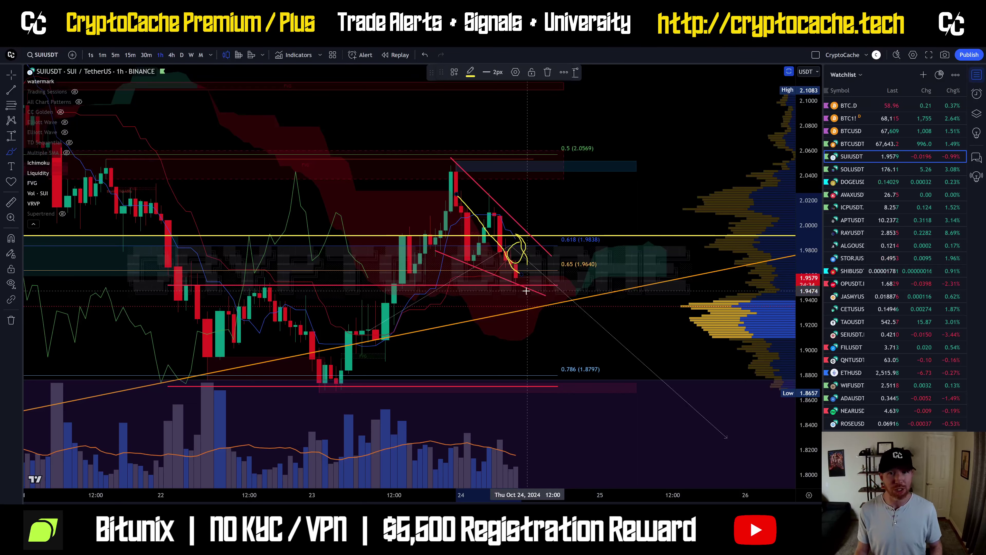
{"action": "key", "text": "ctrl+z"}
{"action": "key", "text": "ctrl+z"}
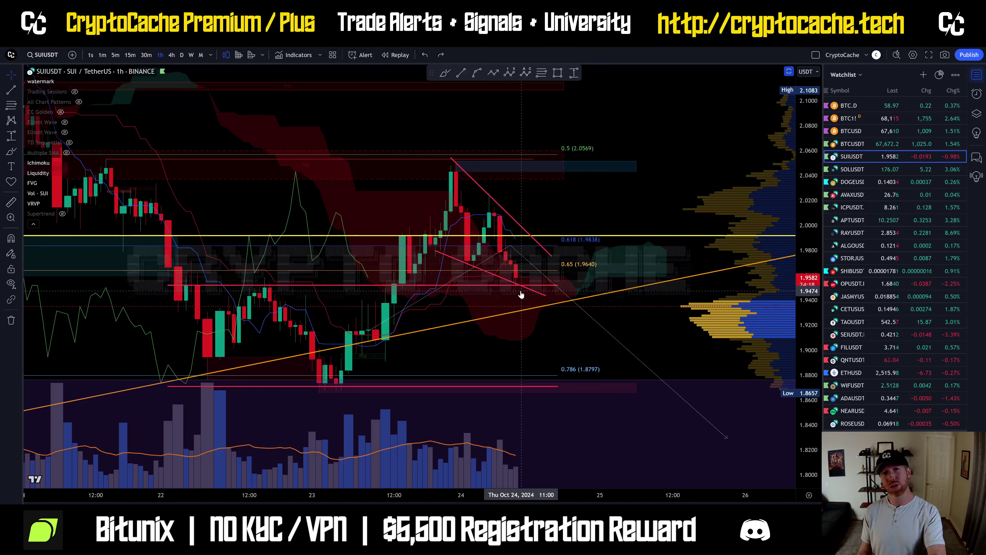
Step: Delete the thin dotted projection arrow that points down past the orange trend line, and hide the Ichimoku indicator
{"action": "left_click", "coordinate": [604, 331]}
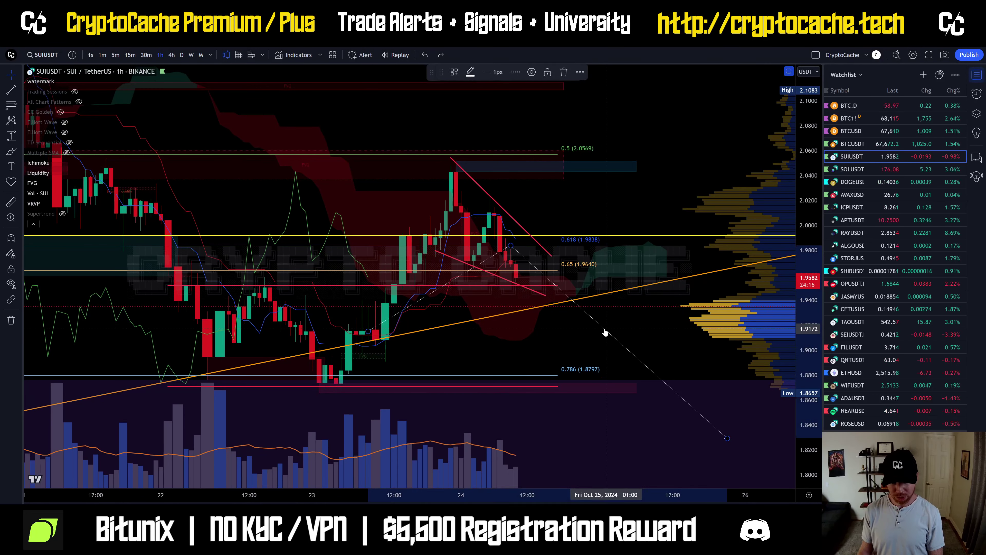
{"action": "key", "text": "Delete"}
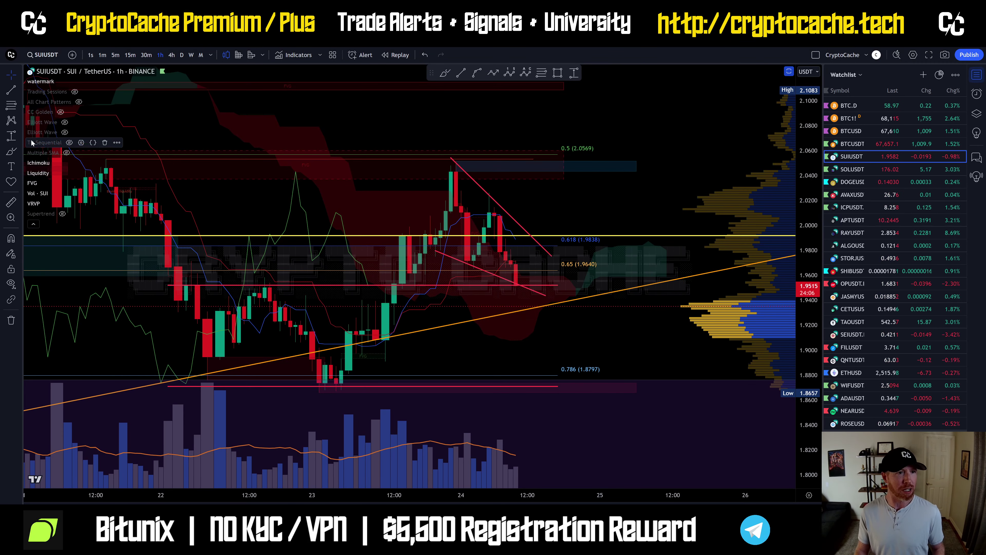
{"action": "left_click", "coordinate": [57, 162]}
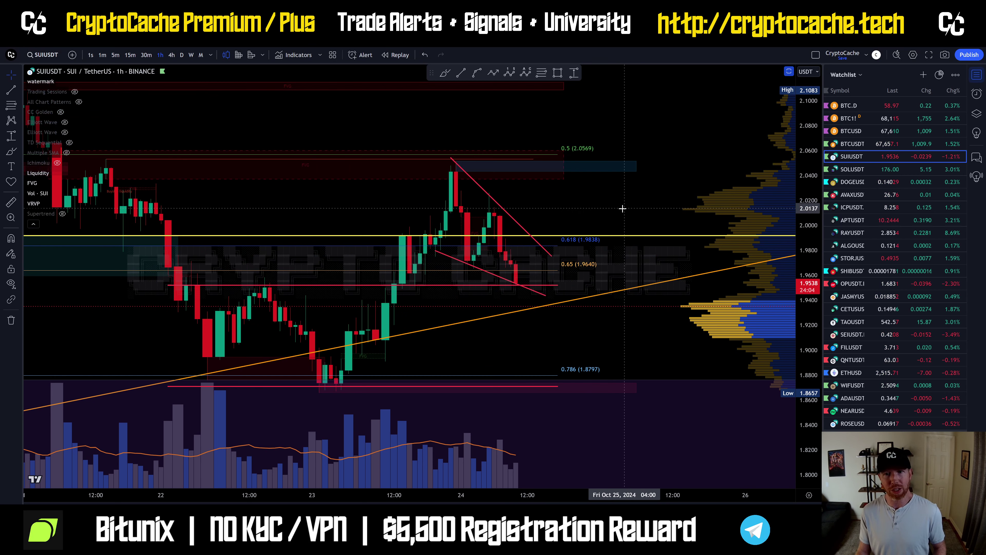
{"action": "left_click_drag", "start_coordinate": [620, 208], "coordinate": [607, 208]}
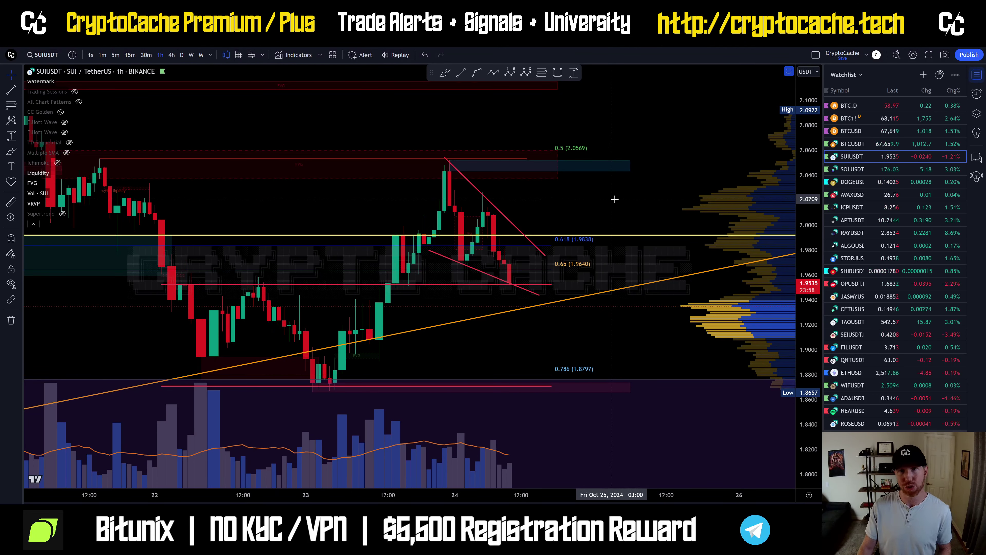
{"action": "scroll", "coordinate": [617, 216], "scroll_direction": "down", "scroll_amount": 4}
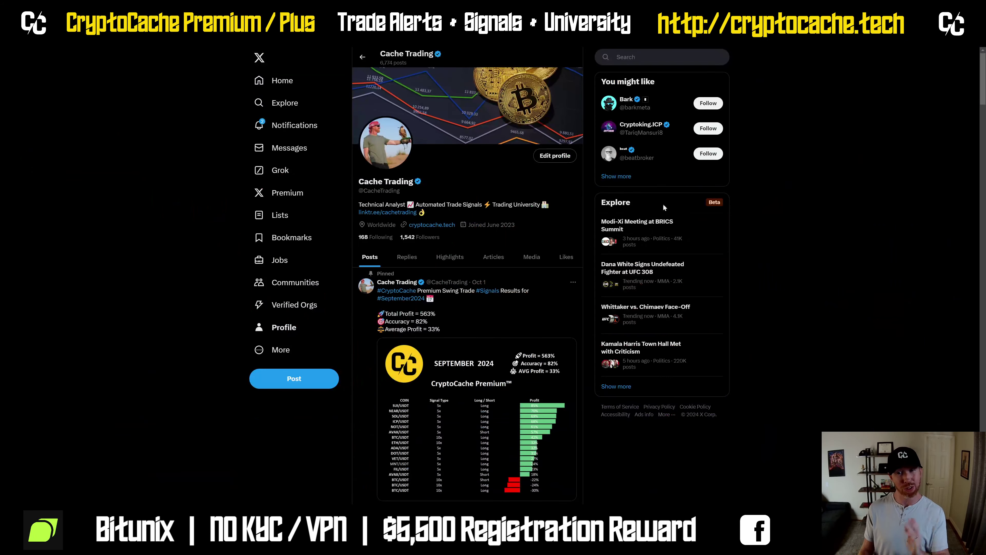
Step: Switch to the Cache Trading profile on X and look through the September 2024 swing trade results and Solana posts
{"action": "scroll", "coordinate": [662, 204], "scroll_direction": "down", "scroll_amount": 15}
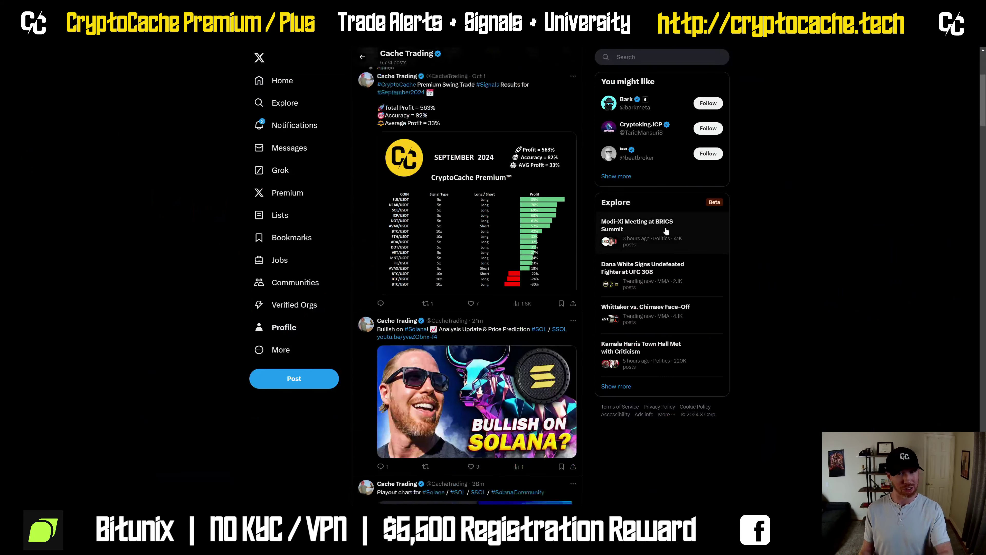
{"action": "scroll", "coordinate": [671, 236], "scroll_direction": "down", "scroll_amount": 8}
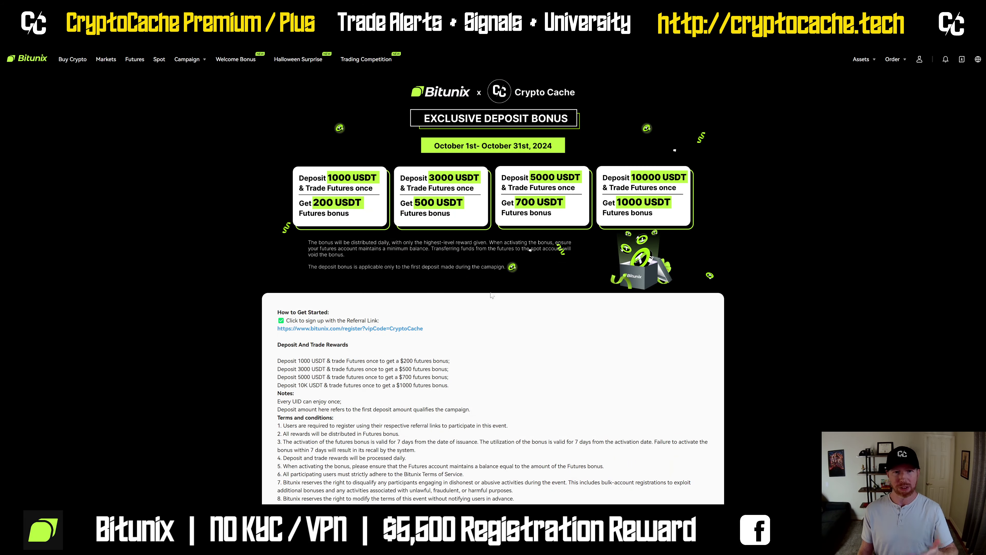
Step: Highlight the 1000 USDT deposit reward line on the Bitunix exclusive deposit bonus page and clear the selection
{"action": "left_click_drag", "start_coordinate": [342, 361], "coordinate": [277, 360]}
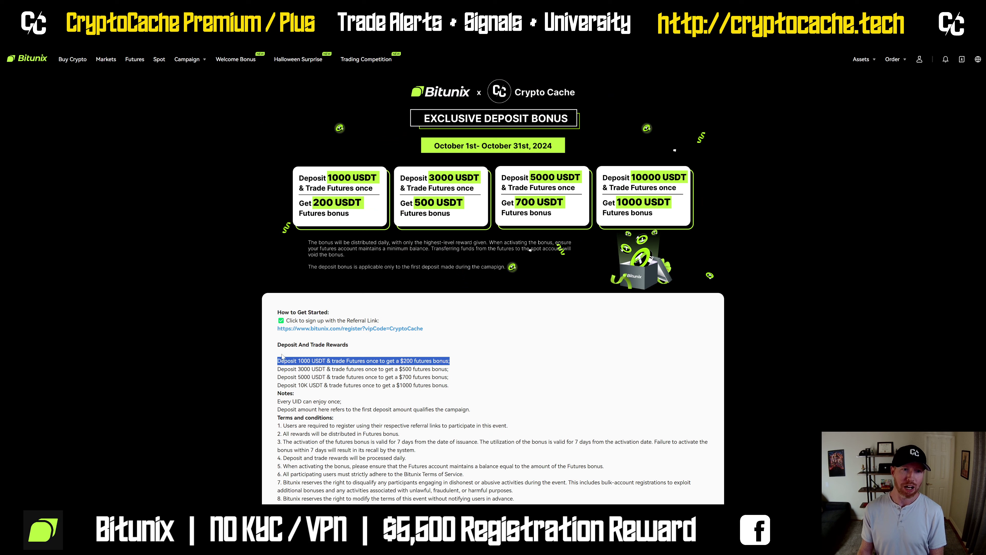
{"action": "left_click", "coordinate": [459, 380]}
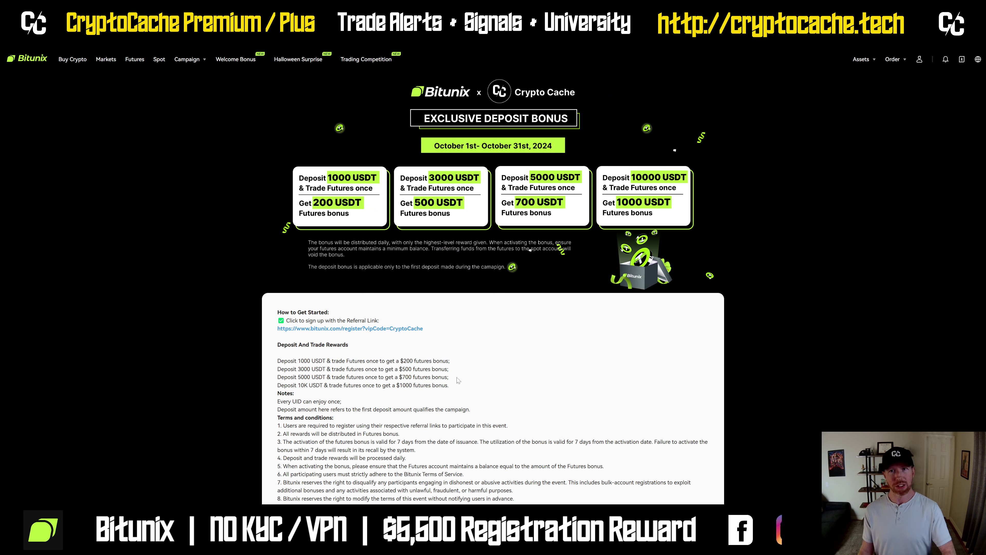
{"action": "double_click", "coordinate": [496, 353]}
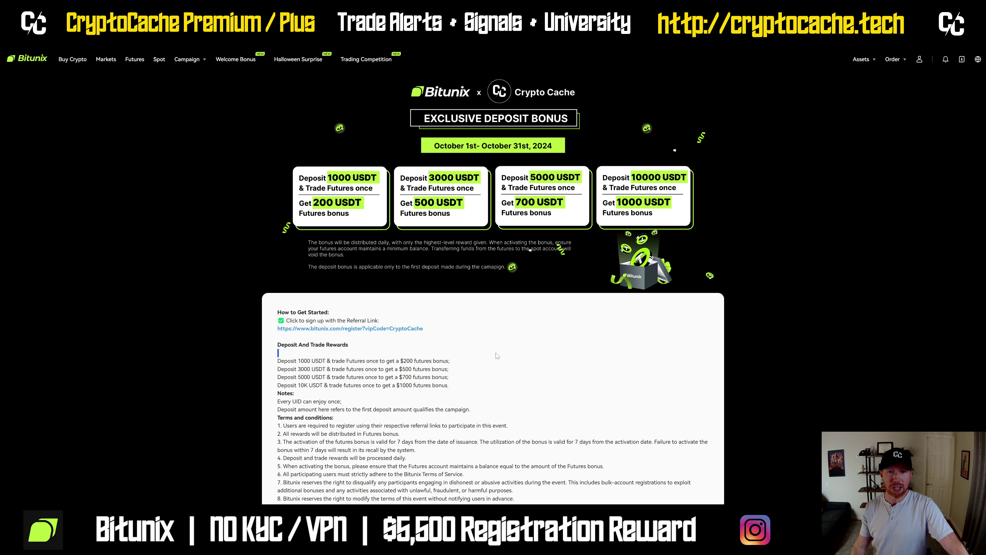
{"action": "left_click", "coordinate": [469, 393]}
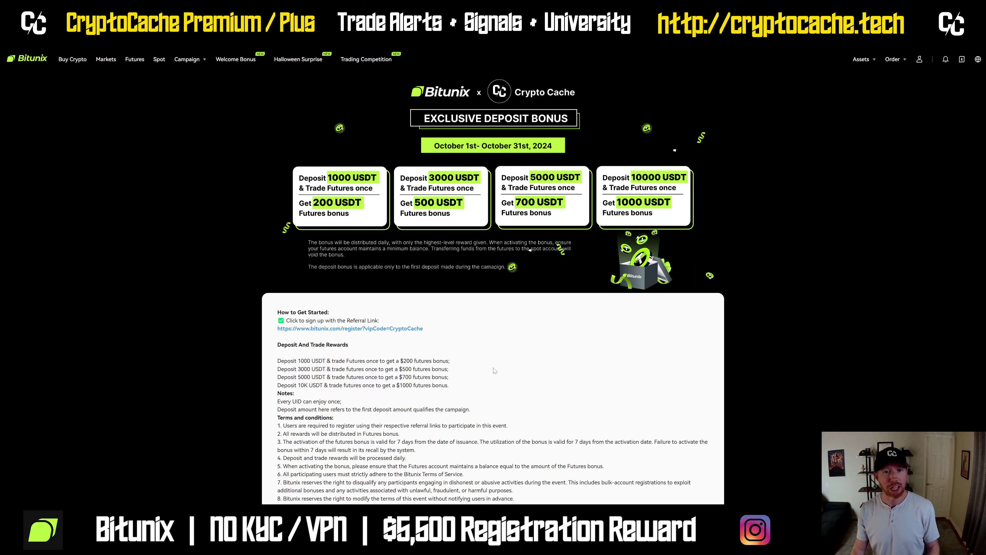